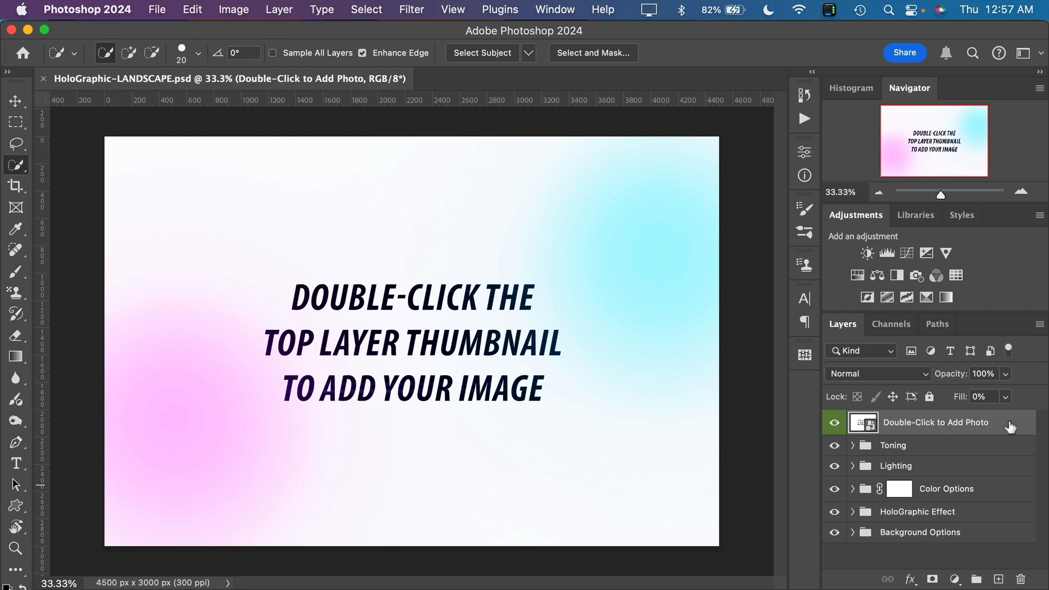
Open the Double-Click to Add Photo smart object and embed the pexels-cottonbro-studio-6615599 photo, scaled to 24.11% to fill the canvas
double_click(863, 427)
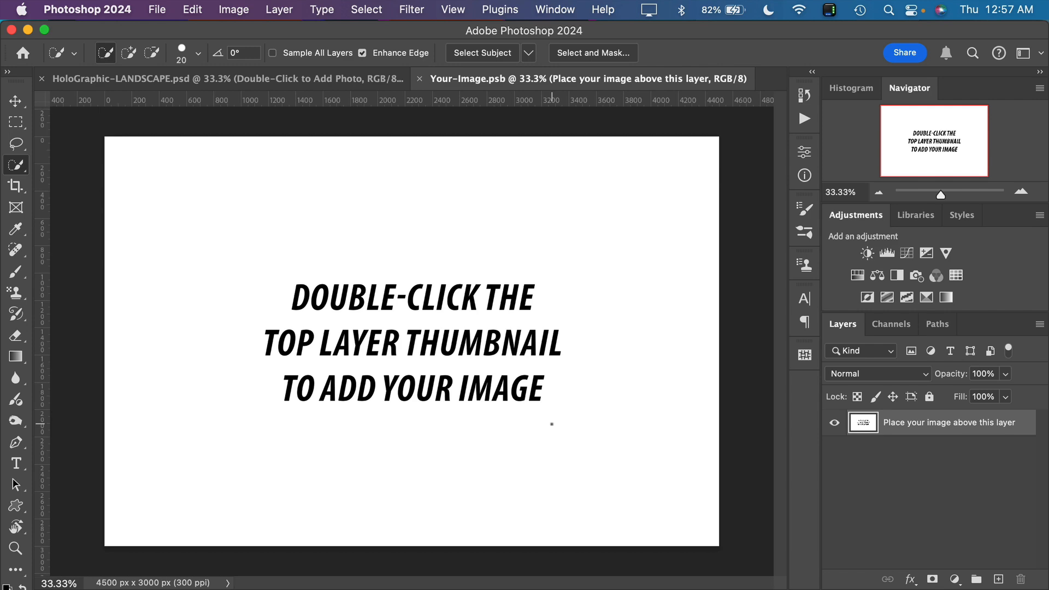
left_click(164, 10)
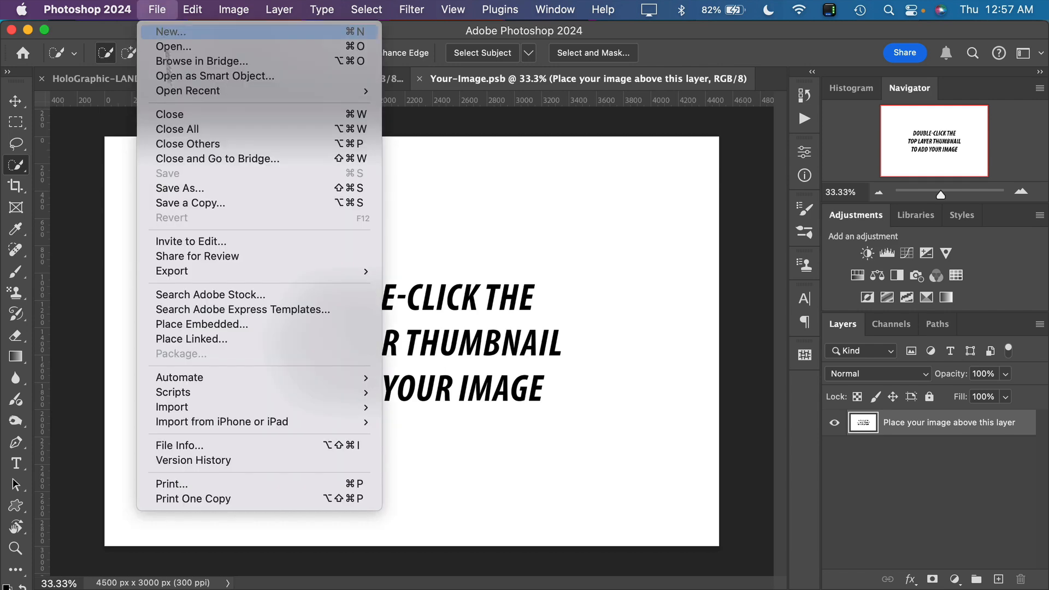
left_click(237, 326)
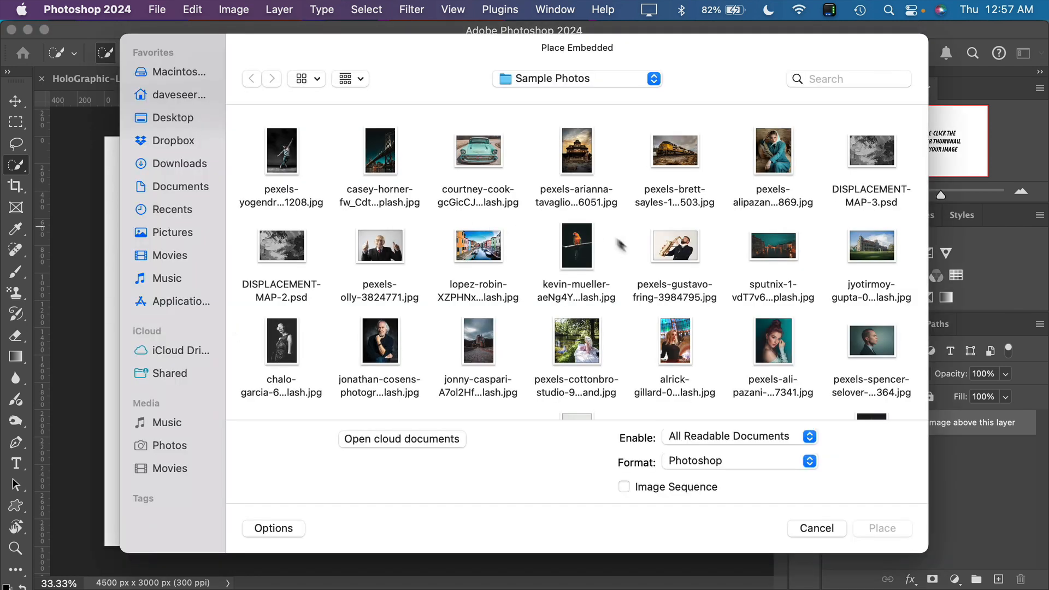
scroll(638, 273, "down", 2)
scroll(638, 271, "down", 8)
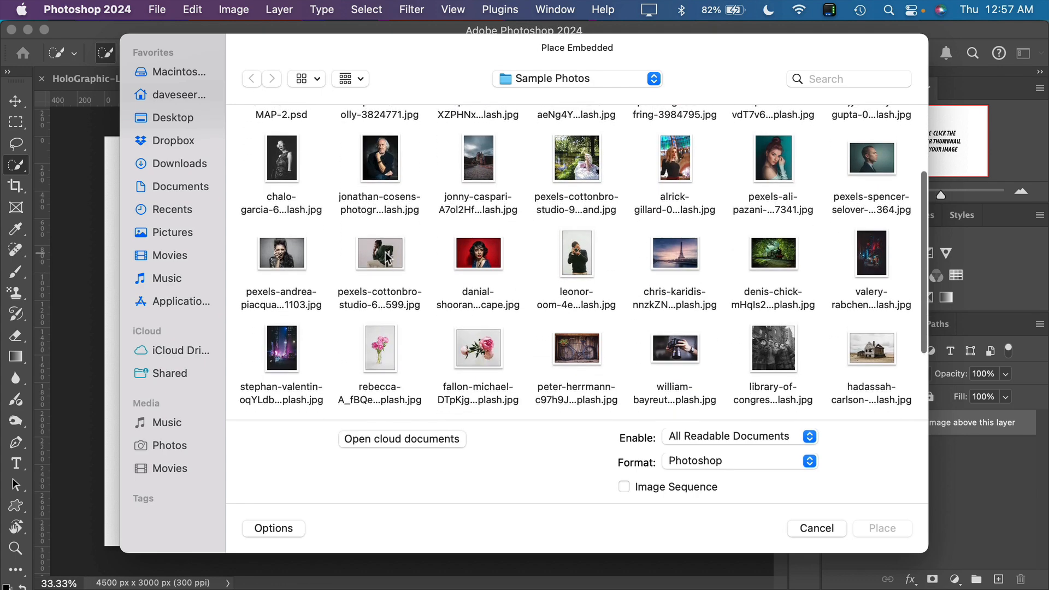
left_click(378, 260)
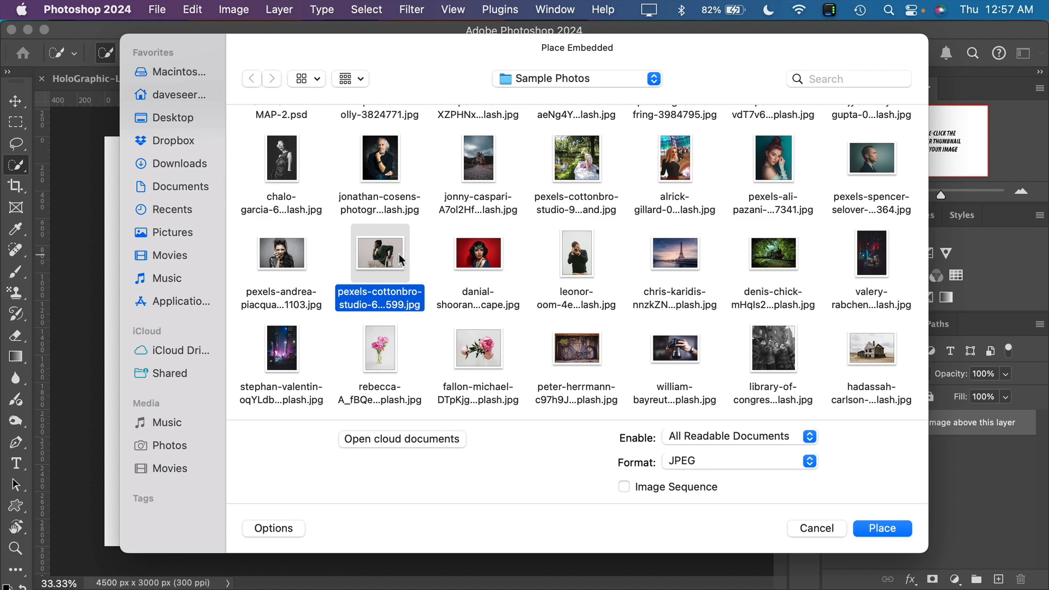
left_click(883, 528)
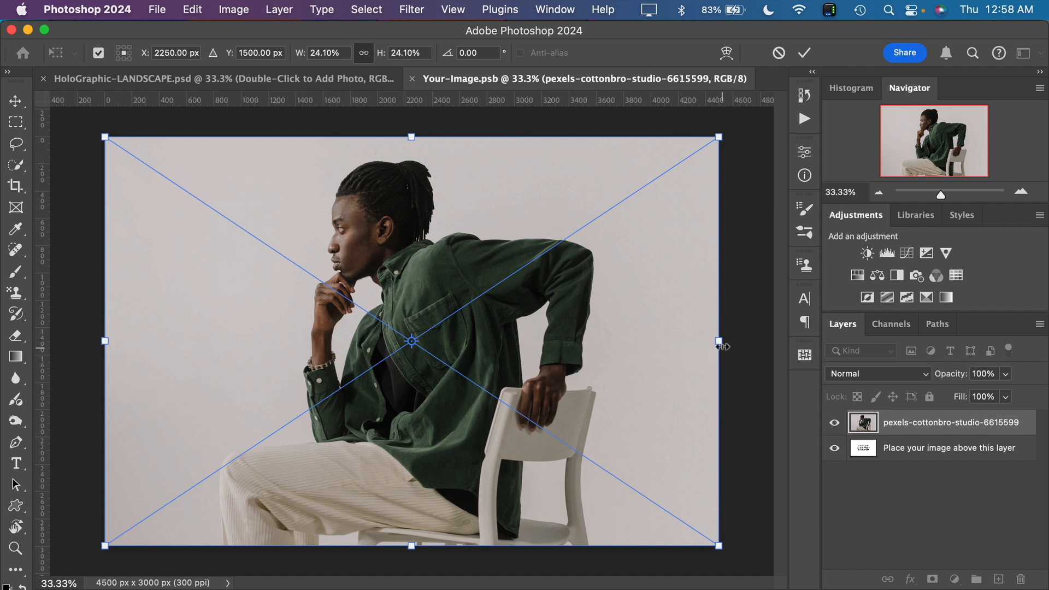
mouse_move(718, 340)
left_mouse_down()
mouse_move(695, 341)
mouse_move(786, 345)
mouse_move(725, 345)
left_mouse_up()
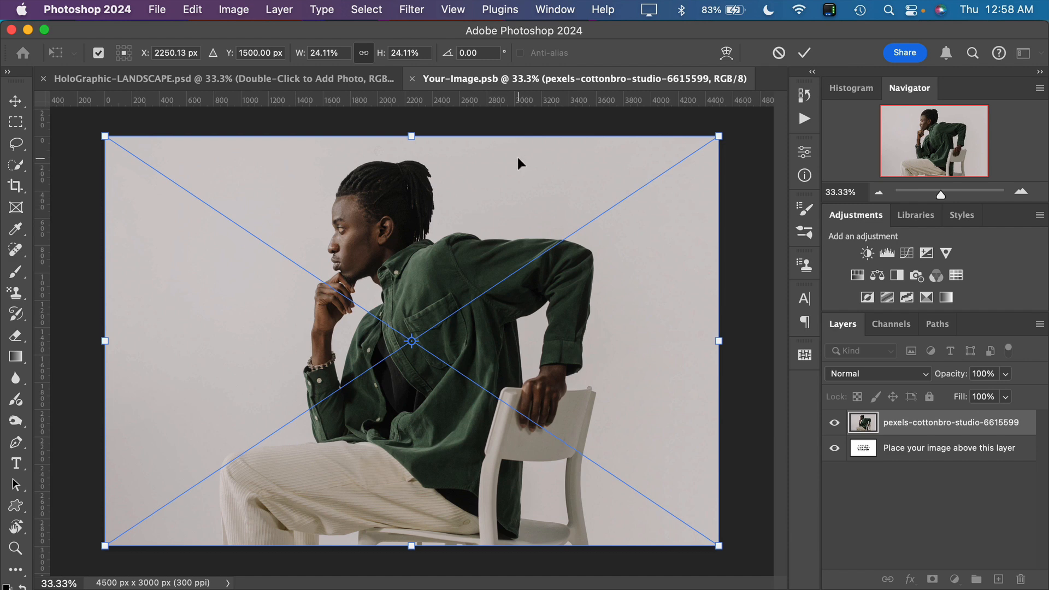
left_click(804, 52)
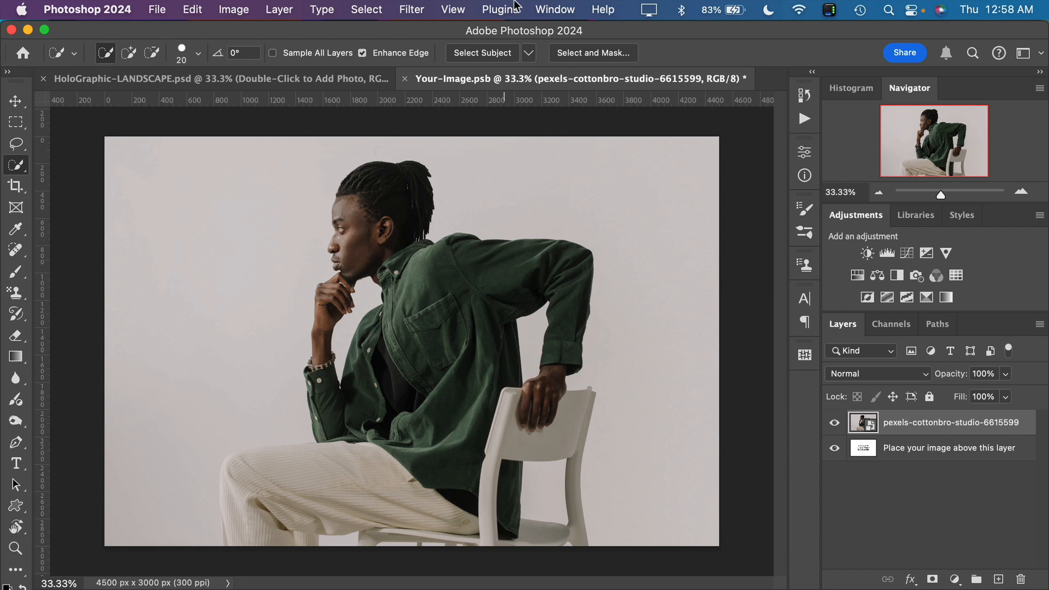
Show the Contextual Task Bar, select the man and chair with Select Subject, and mask out the photo's background
left_click(567, 11)
scroll(622, 409, "down", 5)
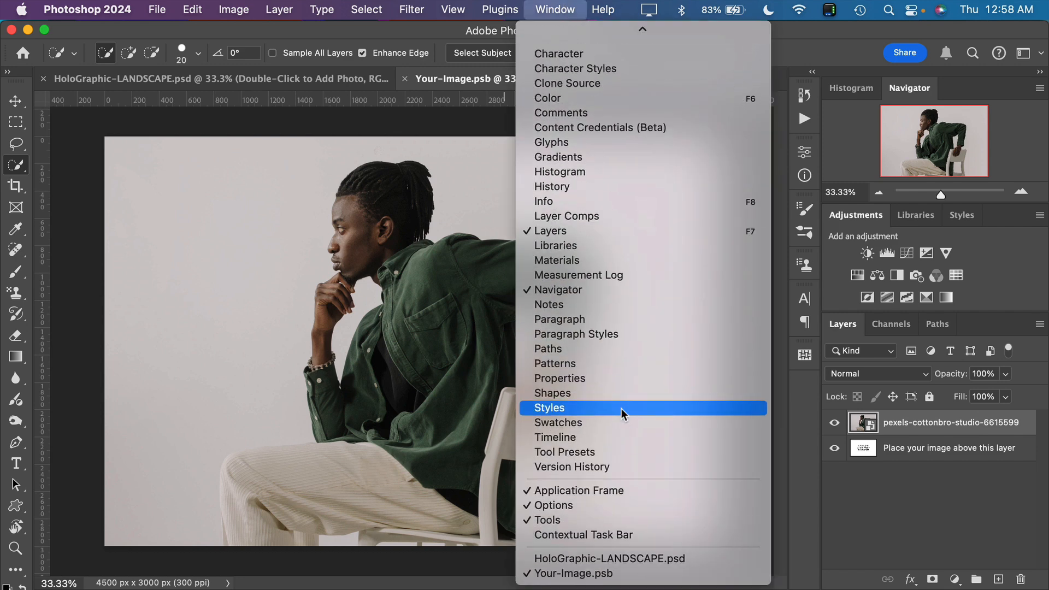
left_click(613, 536)
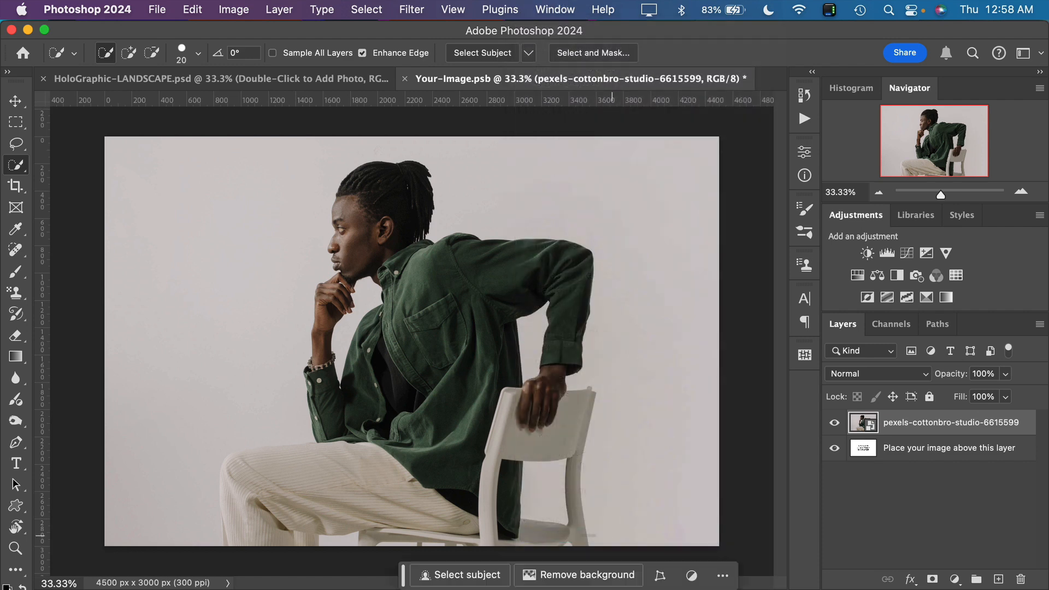
left_click(466, 578)
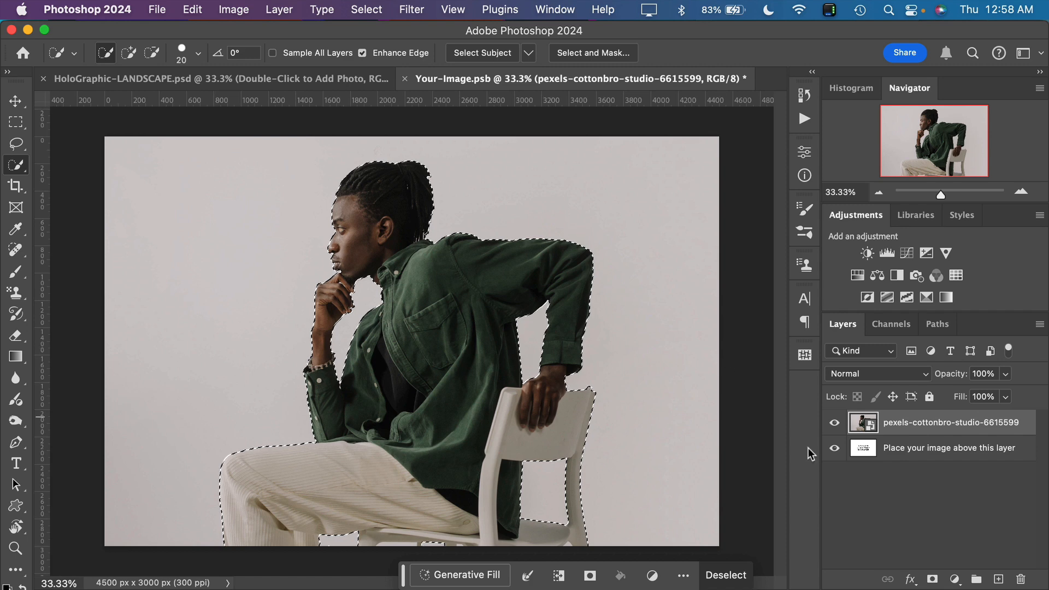
left_click(933, 580)
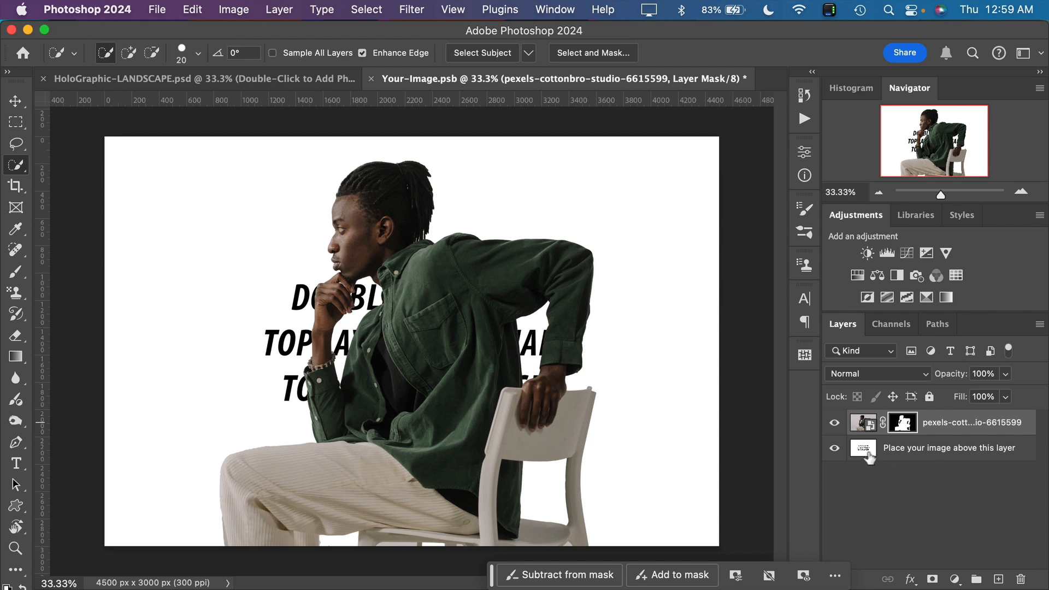
Hide the "Place your image above this layer" placeholder, and save and close Your-Image.psb
left_click(835, 450)
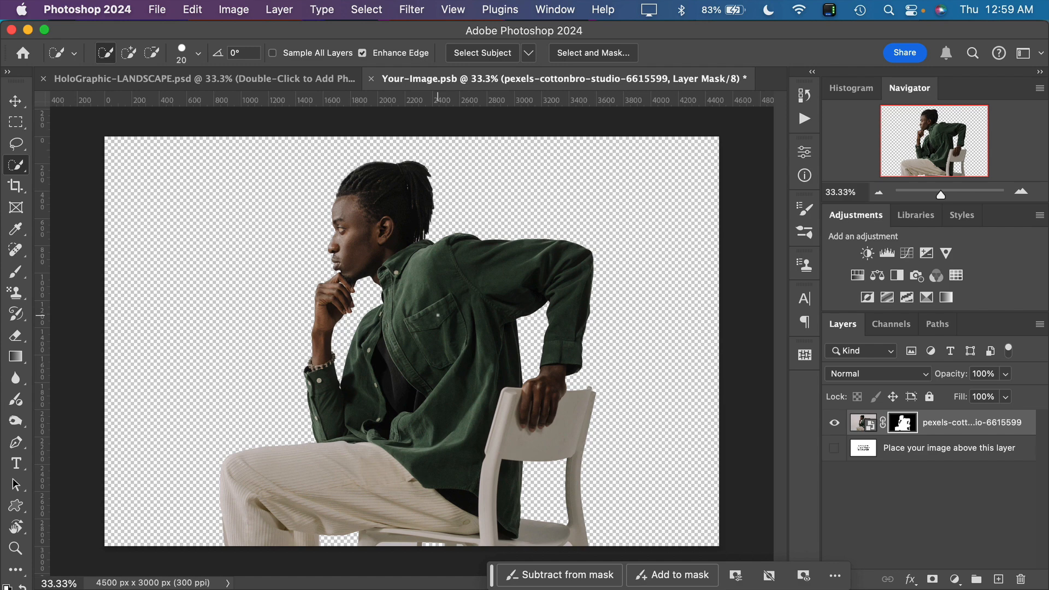
left_click(371, 79)
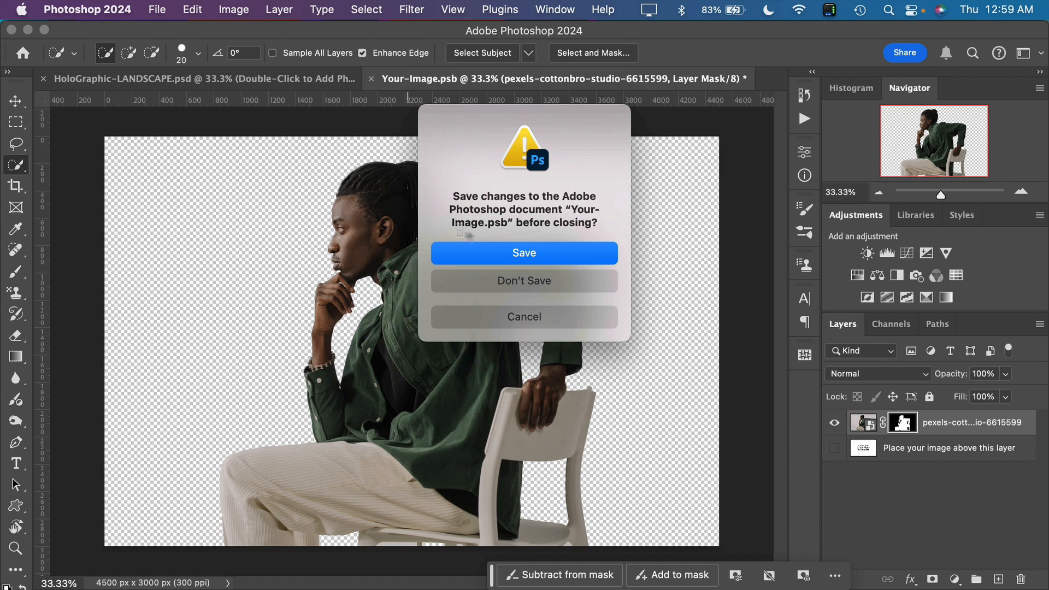
left_click(541, 257)
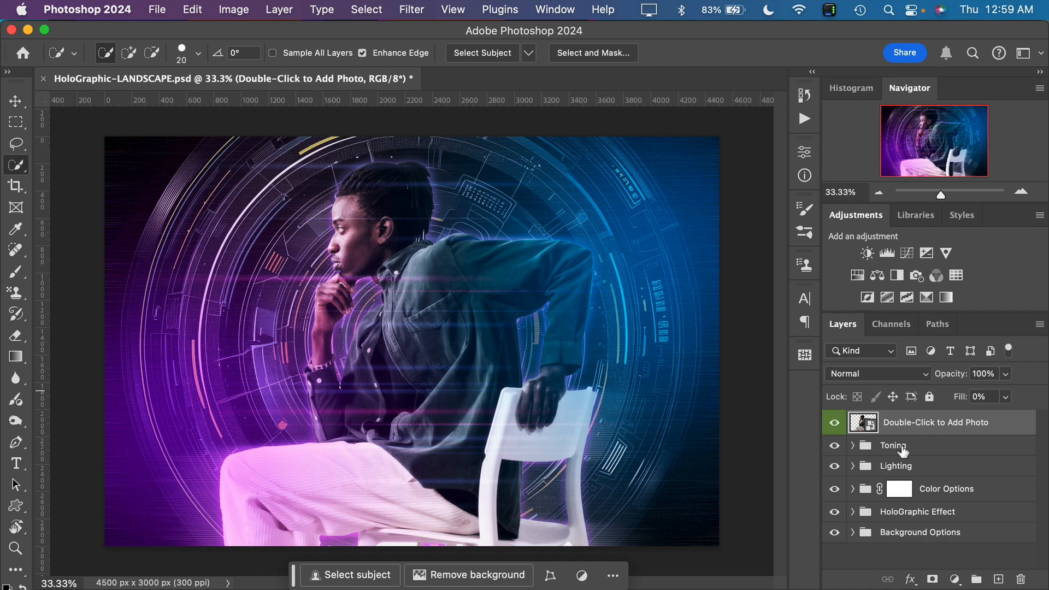
Expand the Toning group and compare the image with and without its Add Vibrance, Contrast and Midtone Boose adjustments
left_click(854, 446)
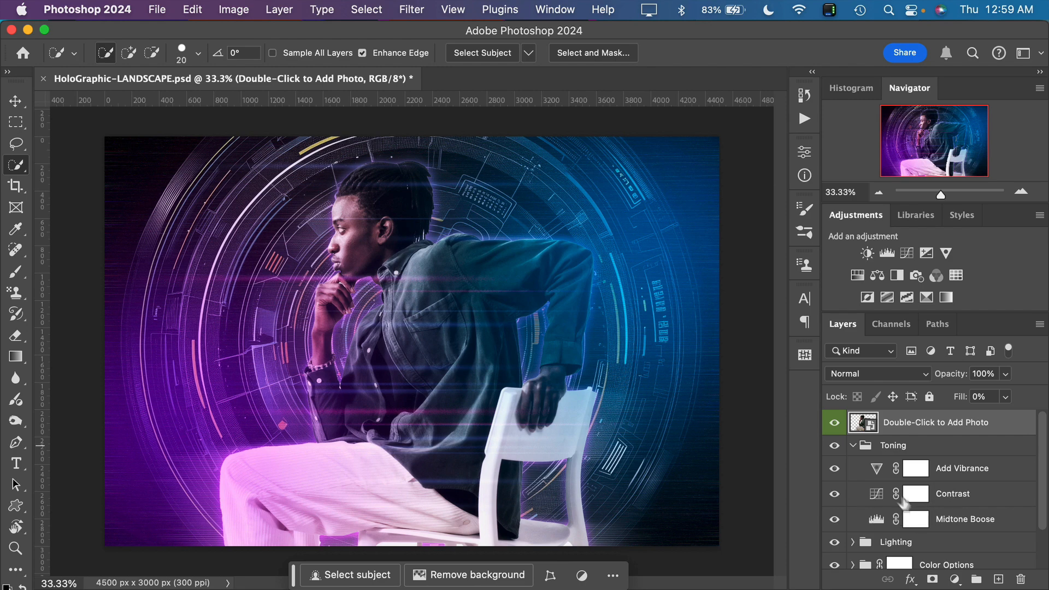
left_click(837, 470)
left_click(834, 495)
left_click(834, 495)
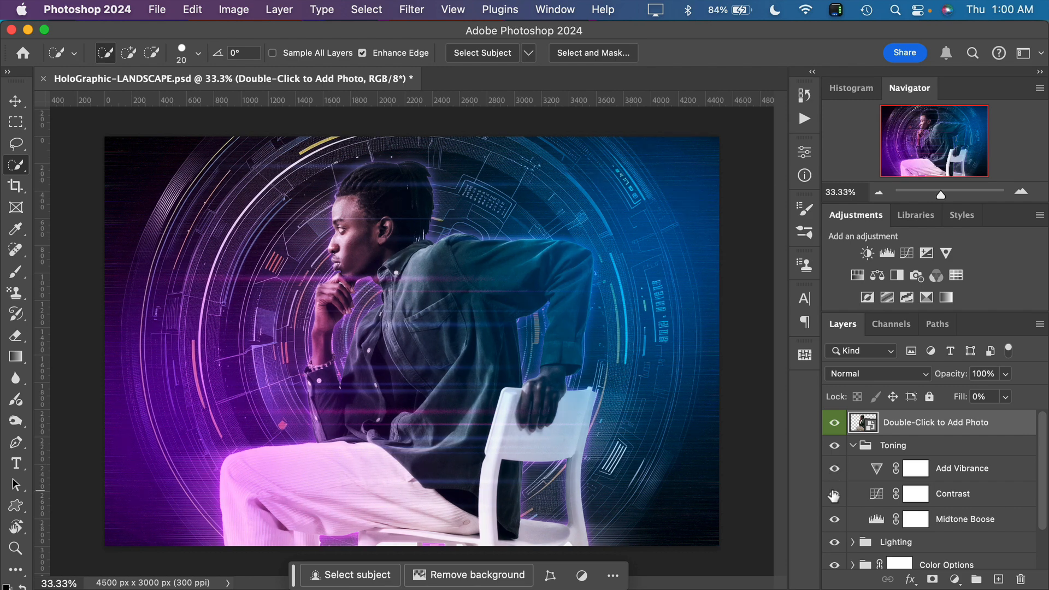
left_click(834, 495)
left_click(834, 495)
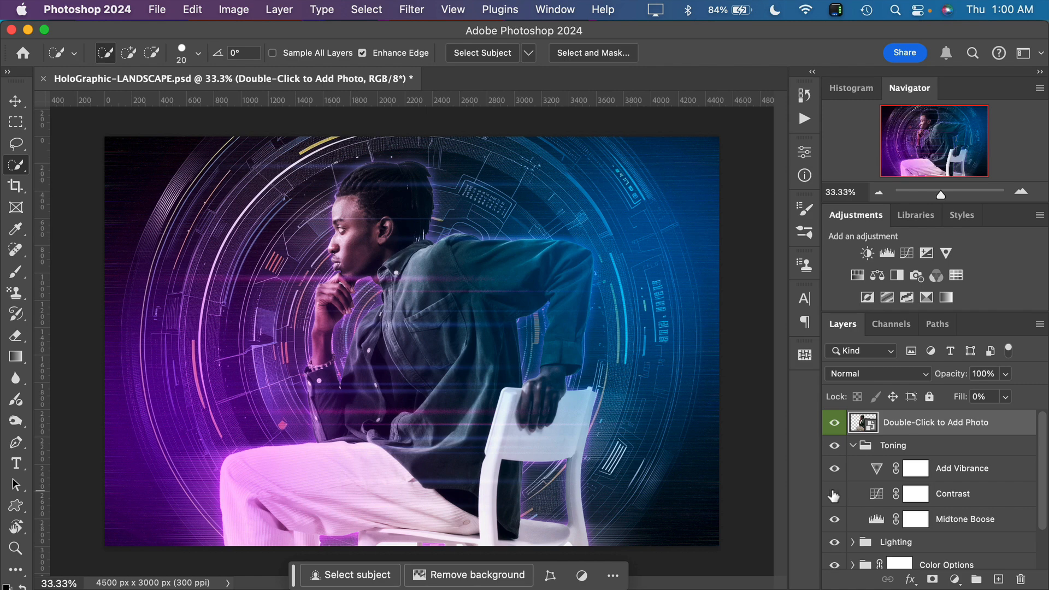
left_click(834, 495)
left_click(835, 495)
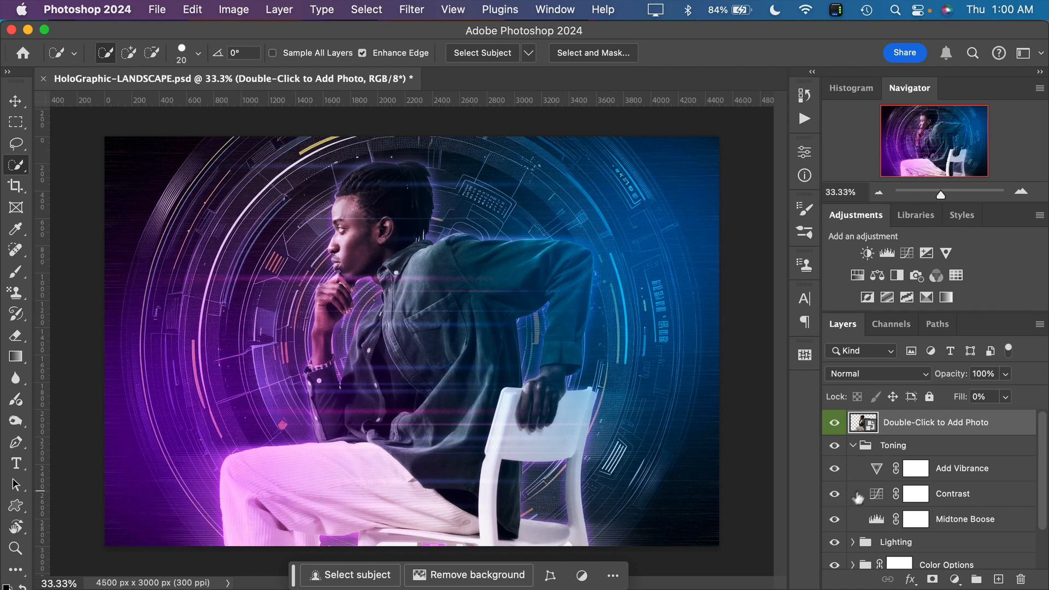
left_click(837, 519)
left_click(837, 519)
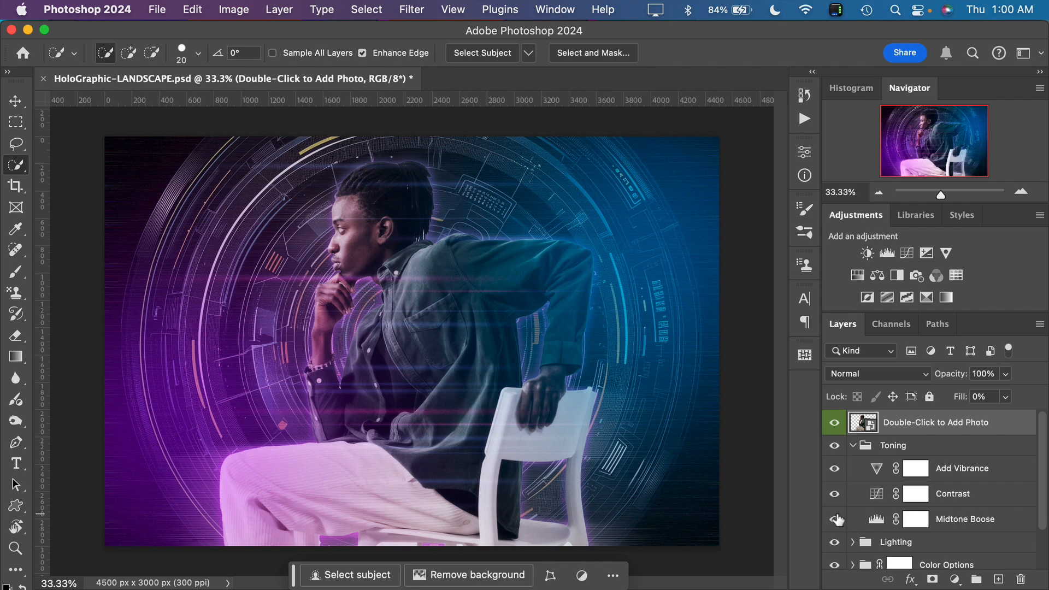
left_click(837, 520)
left_click(837, 519)
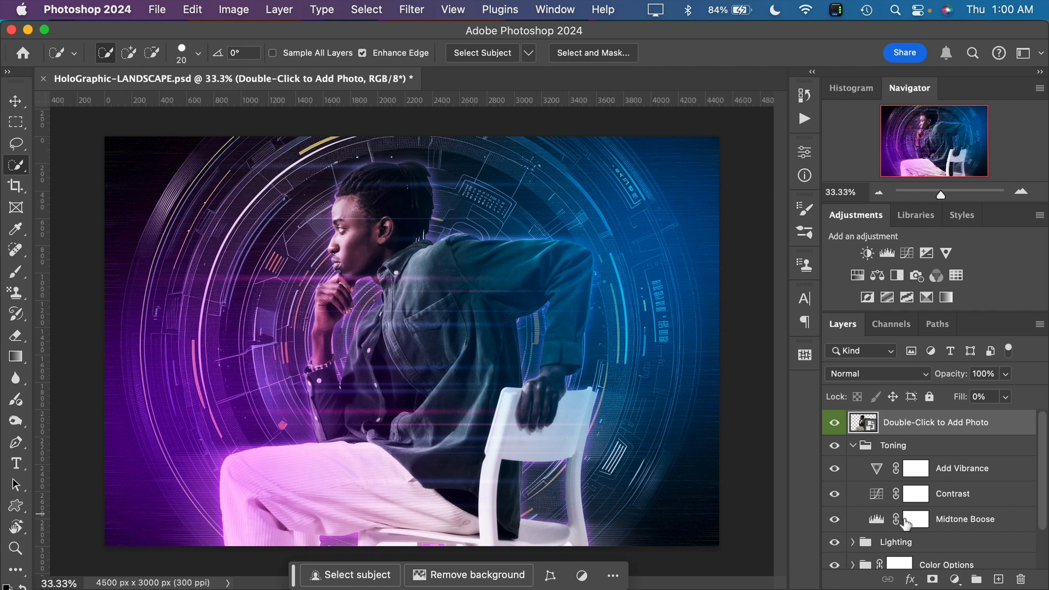
Try Vibrance +52 and Saturation -100 on the Add Vibrance adjustment, undo the trial changes and close its settings
double_click(876, 479)
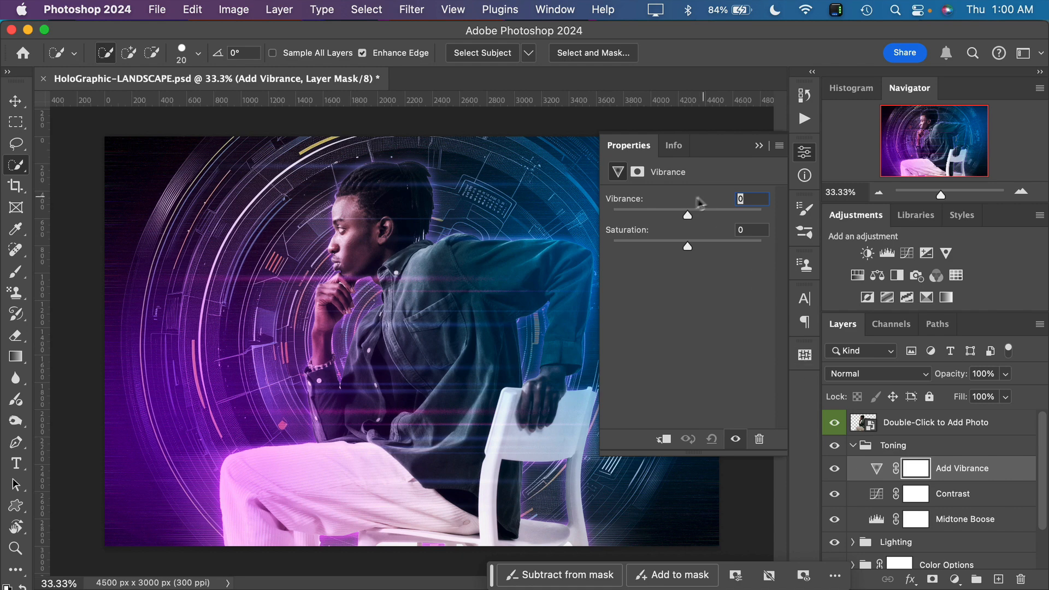
left_click_drag(729, 215, 726, 214)
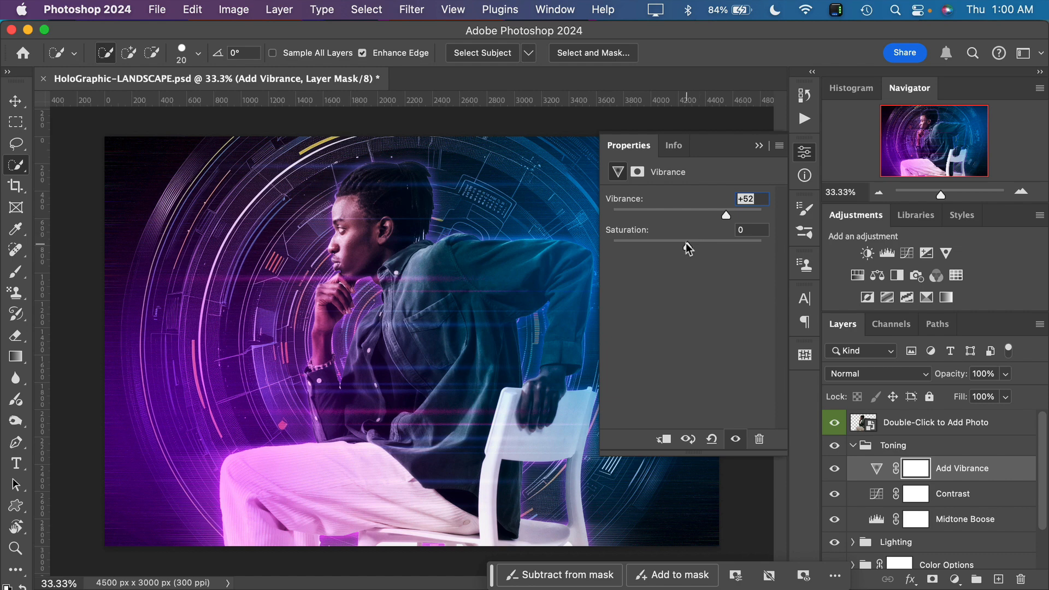
left_click_drag(687, 246, 602, 247)
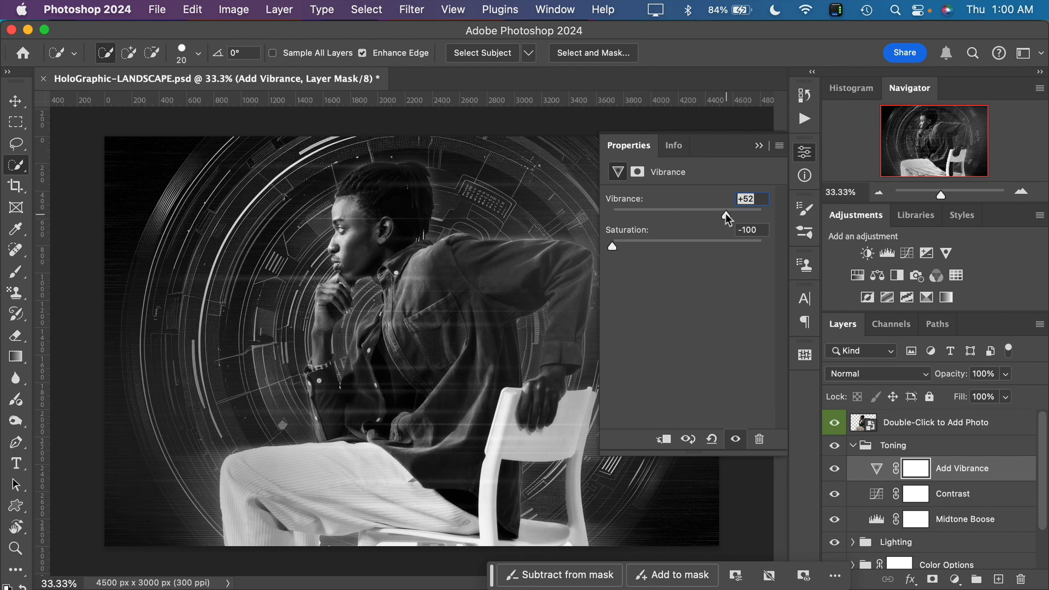
mouse_move(726, 214)
left_mouse_down()
mouse_move(600, 215)
mouse_move(744, 217)
left_mouse_up()
left_click_drag(613, 245, 658, 248)
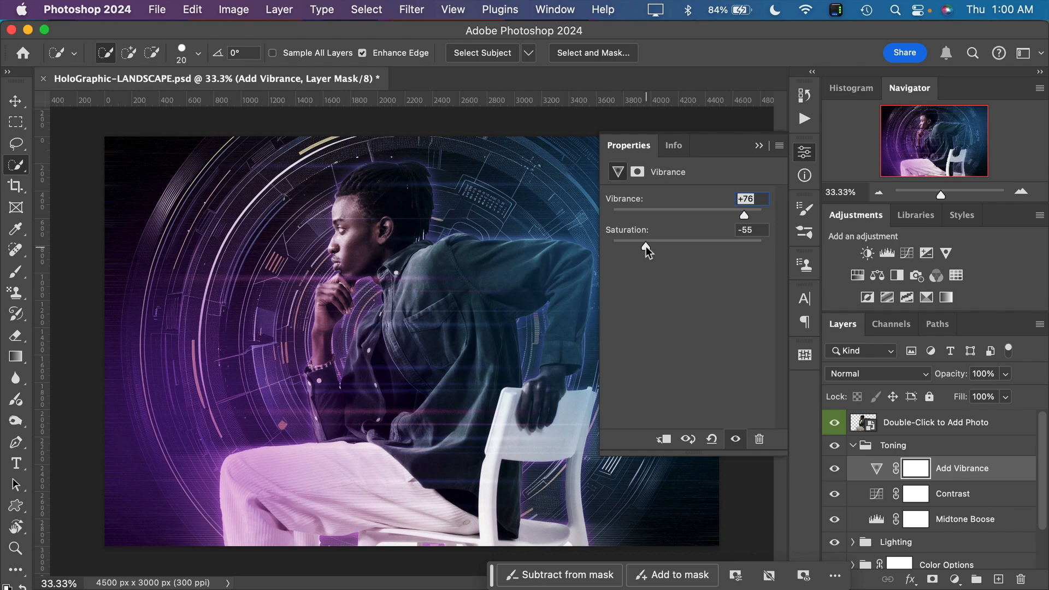
key("super+z")
key("super+z")
key("super+z")
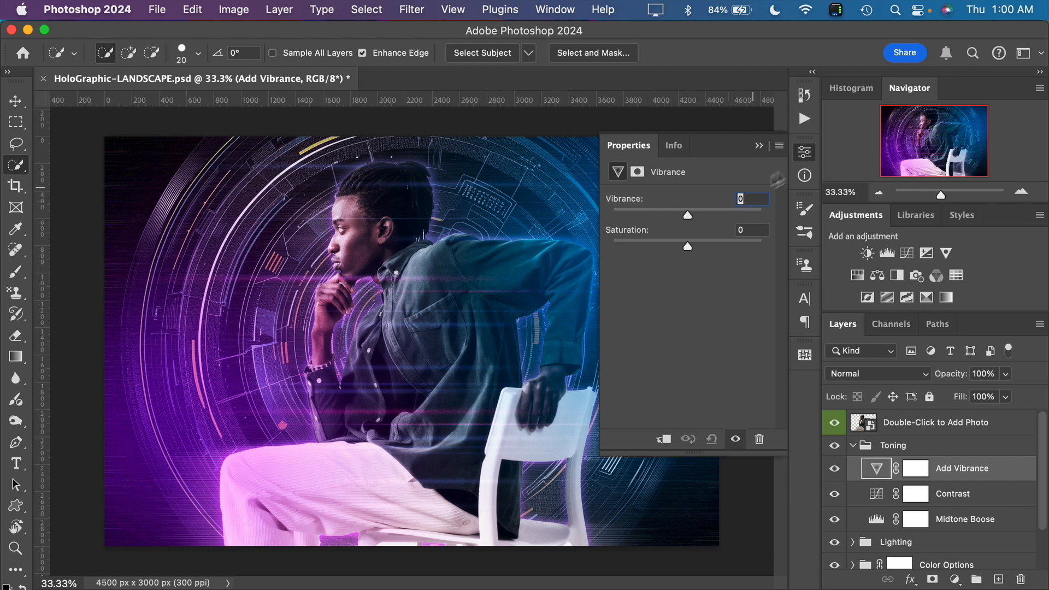
left_click(759, 145)
Compare the image with and without the Add Vibrance adjustment, and collapse the Toning group
left_click(835, 469)
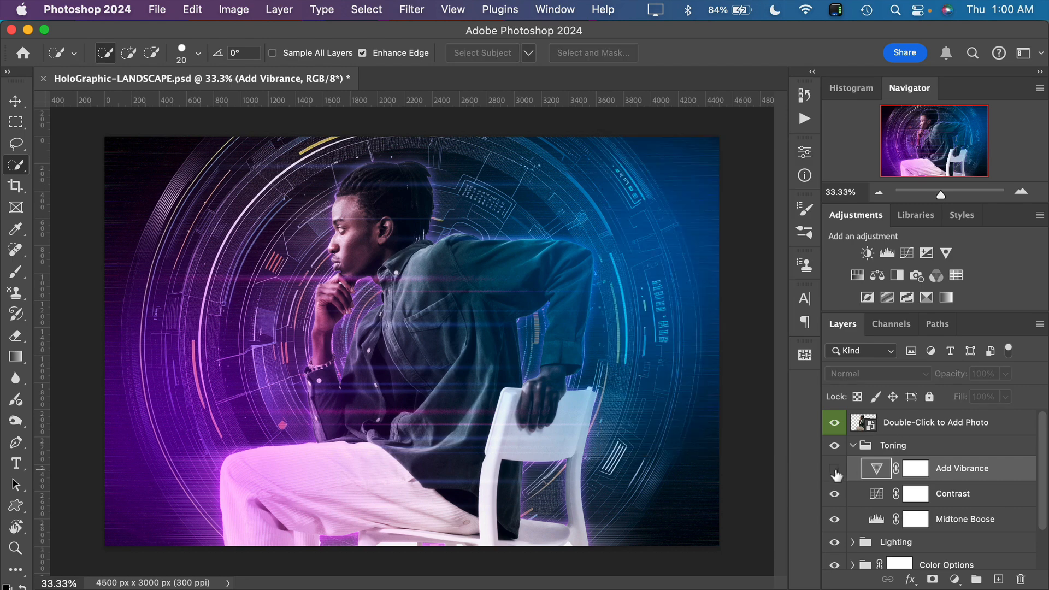
left_click(836, 471)
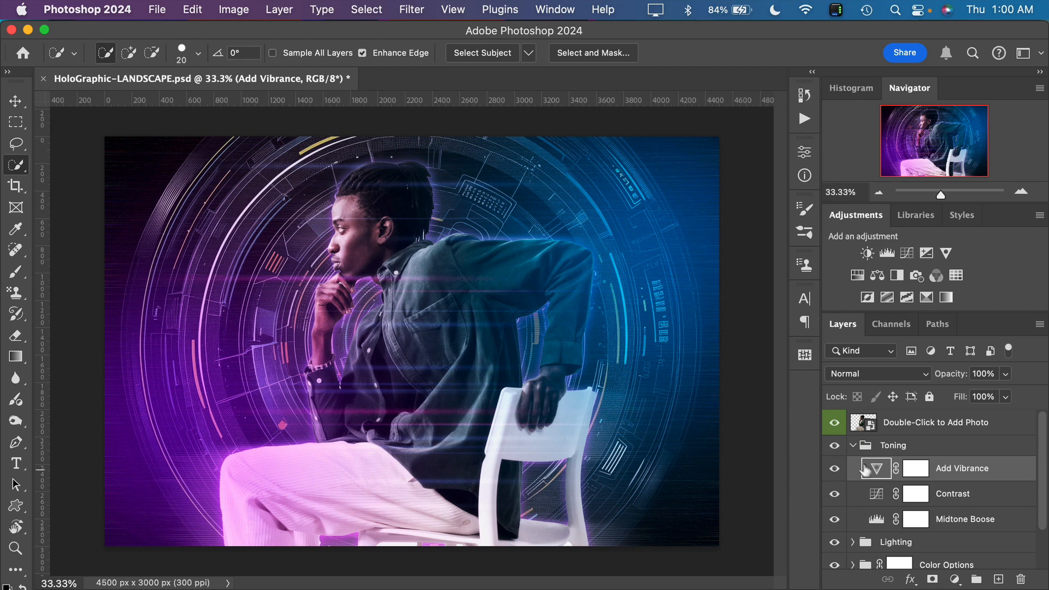
left_click(853, 446)
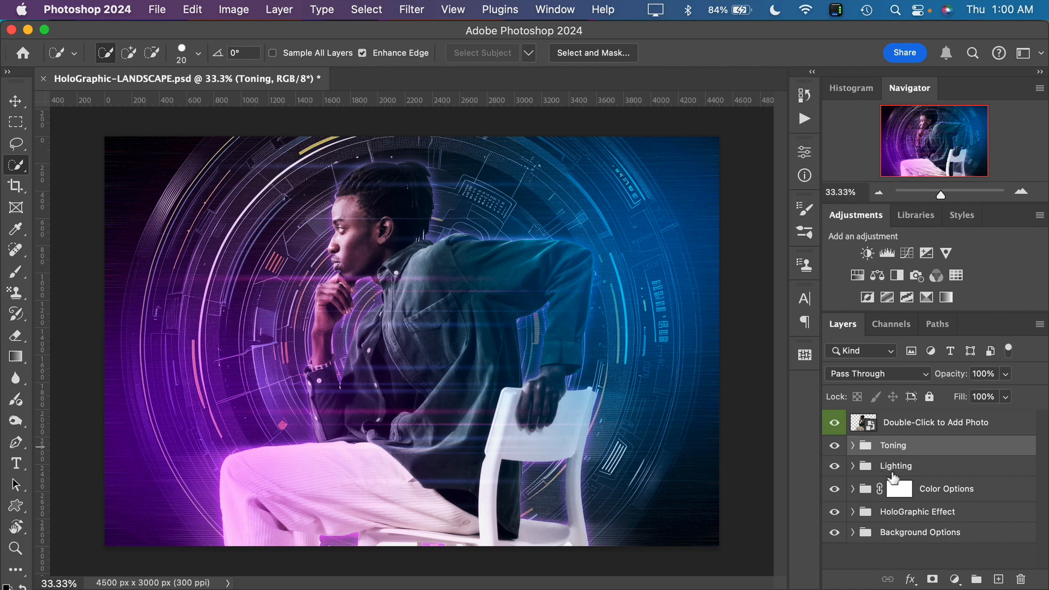
Expand the Lighting group and compare the image with and without the Left Lighting layer and the whole group
left_click(854, 467)
scroll(926, 488, "down", 2)
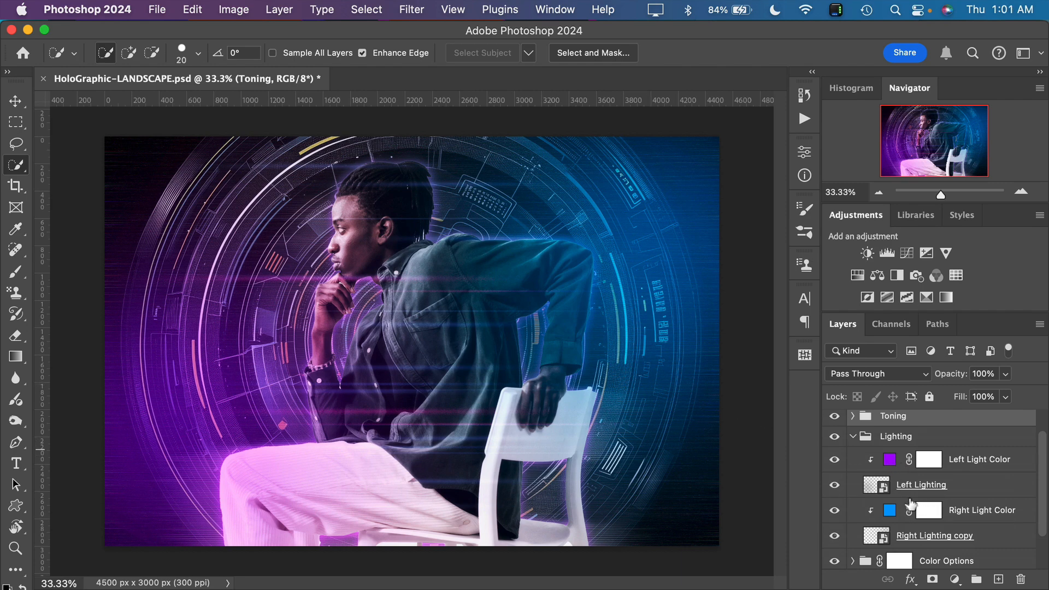
scroll(905, 506, "down", 1)
scroll(906, 504, "down", 1)
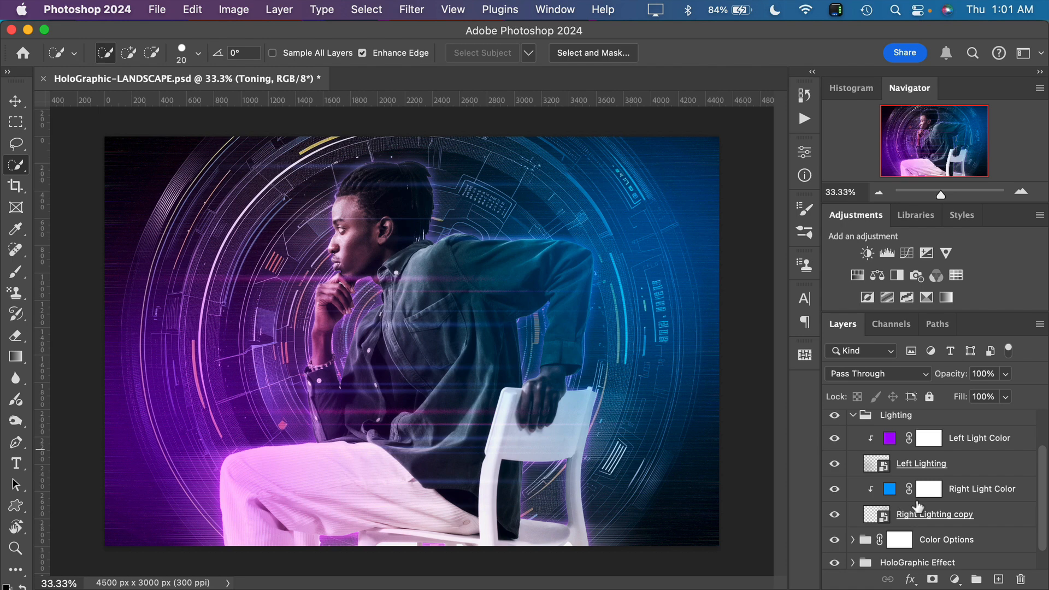
scroll(926, 489, "up", 2)
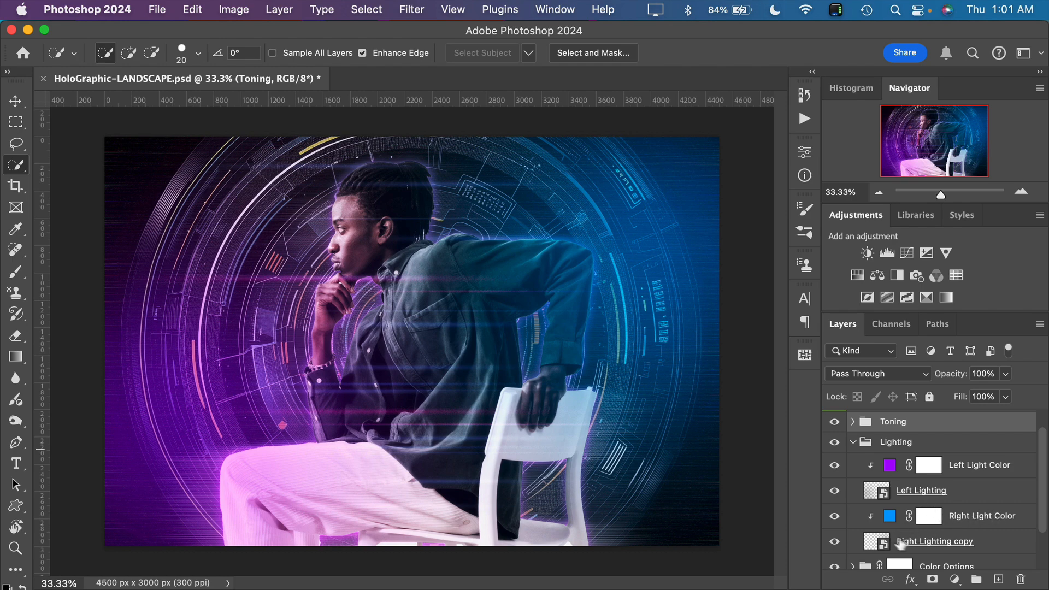
left_click(834, 494)
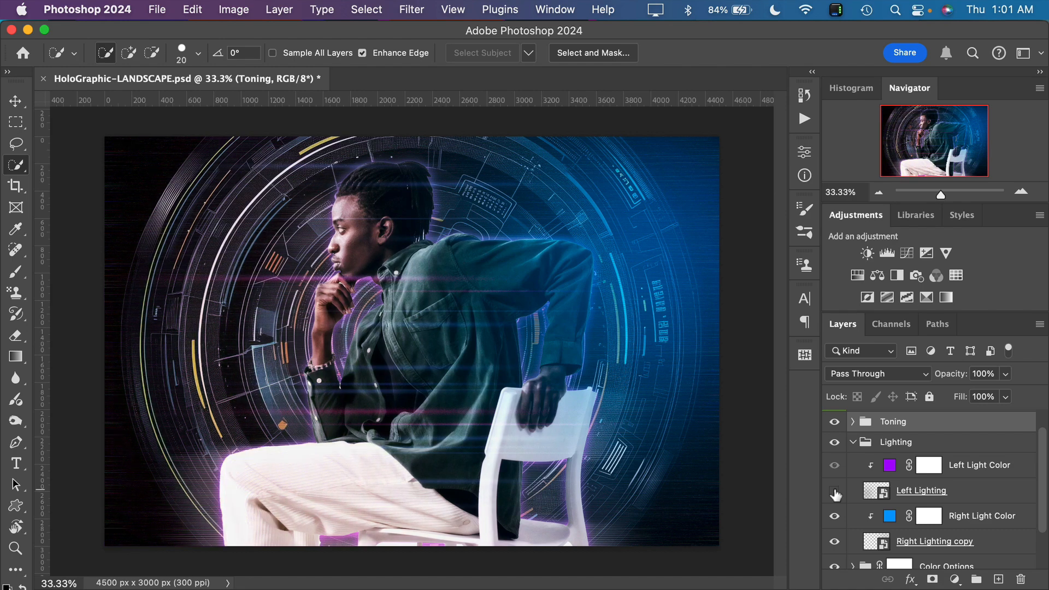
left_click(835, 494)
left_click(834, 494)
left_click(834, 494)
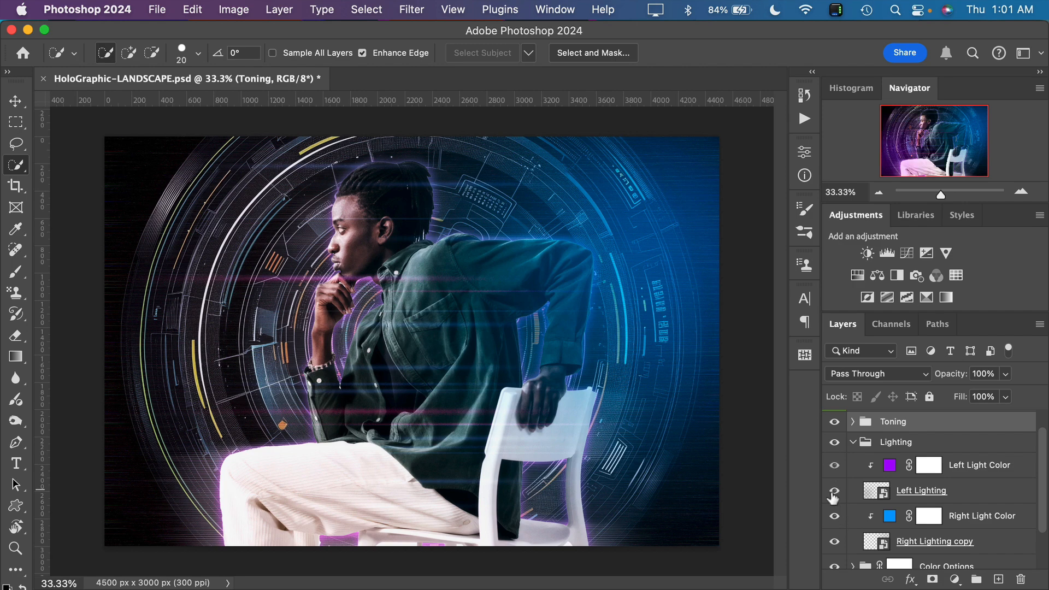
left_click(835, 443)
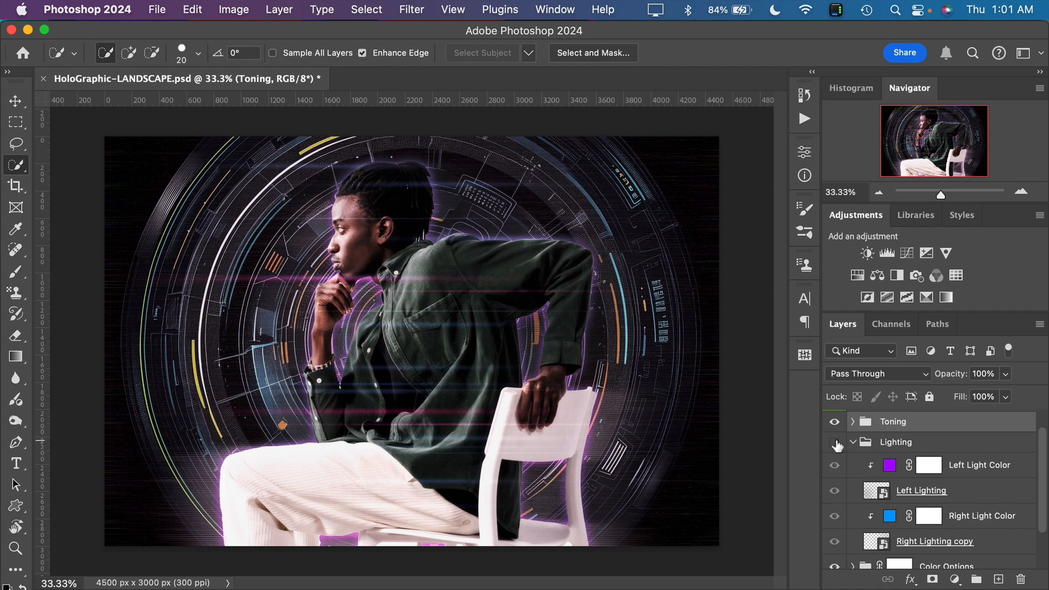
left_click(836, 444)
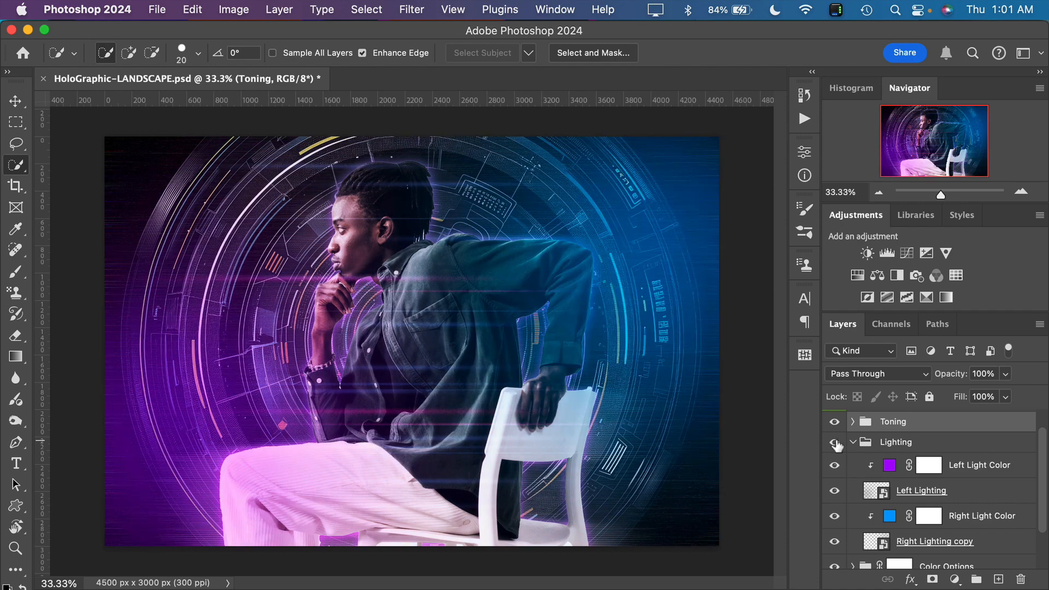
Try a saturated orange for the Left Light Color fill in the Lighting group
double_click(890, 467)
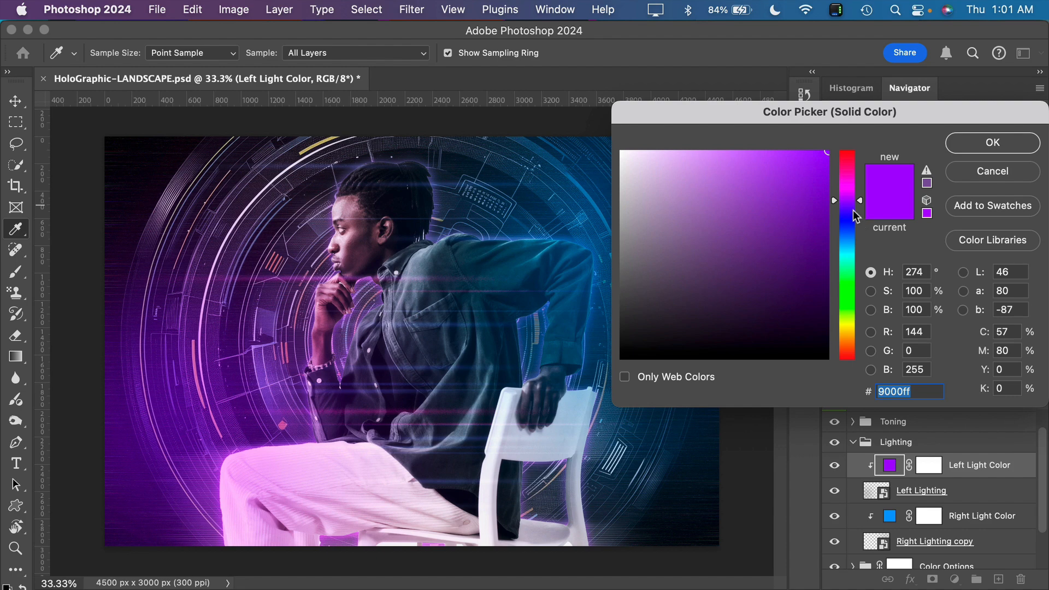
left_click_drag(850, 208, 845, 345)
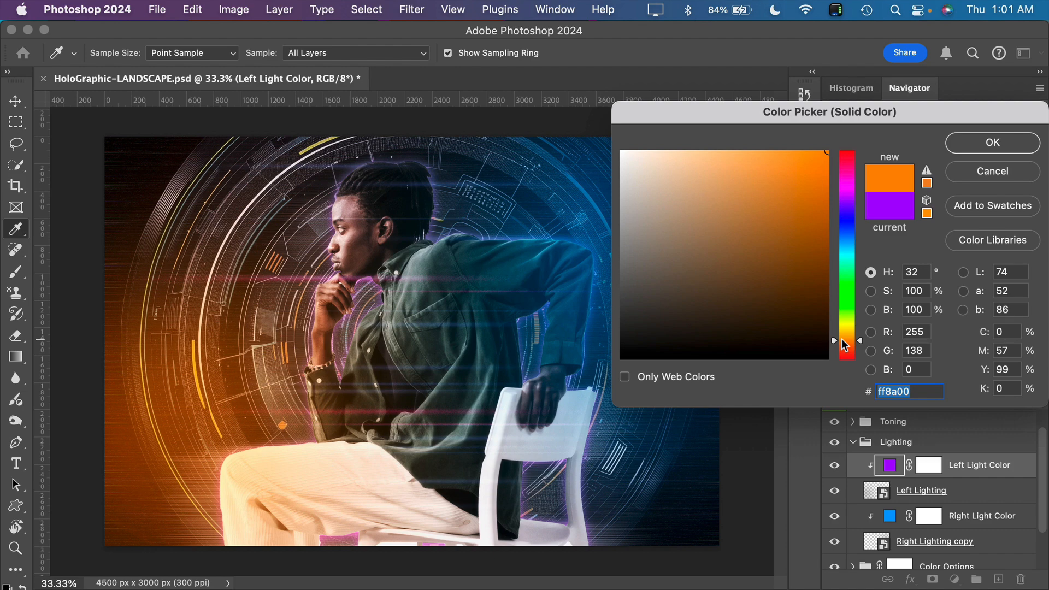
mouse_move(763, 164)
left_mouse_down()
mouse_move(746, 164)
mouse_move(796, 180)
mouse_move(796, 239)
mouse_move(792, 174)
mouse_move(809, 171)
left_mouse_up()
left_click(974, 144)
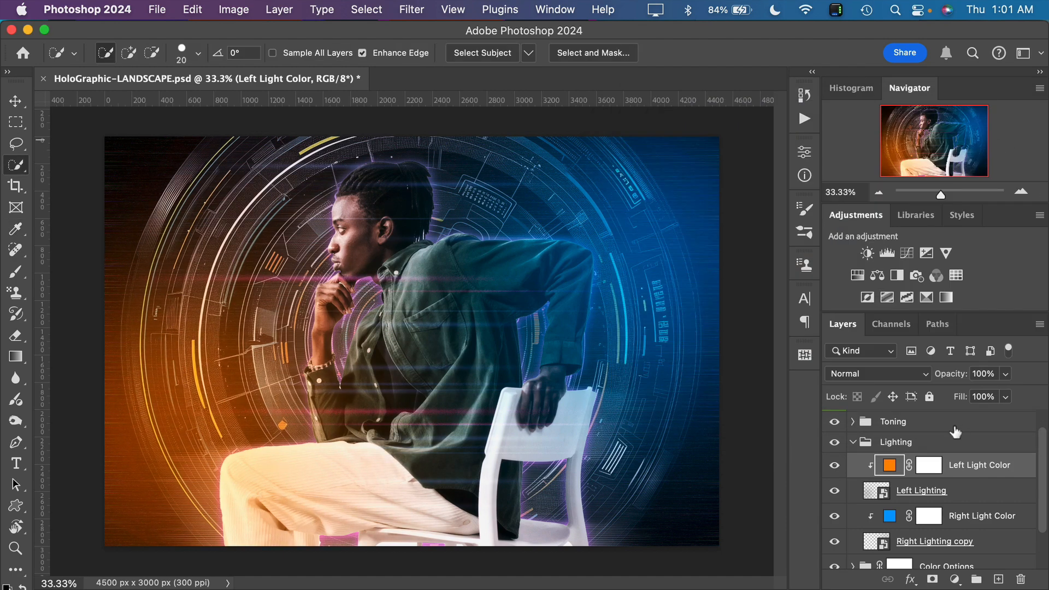
Try green 00b811 for the Right Light Color fill and cancel the change
double_click(889, 516)
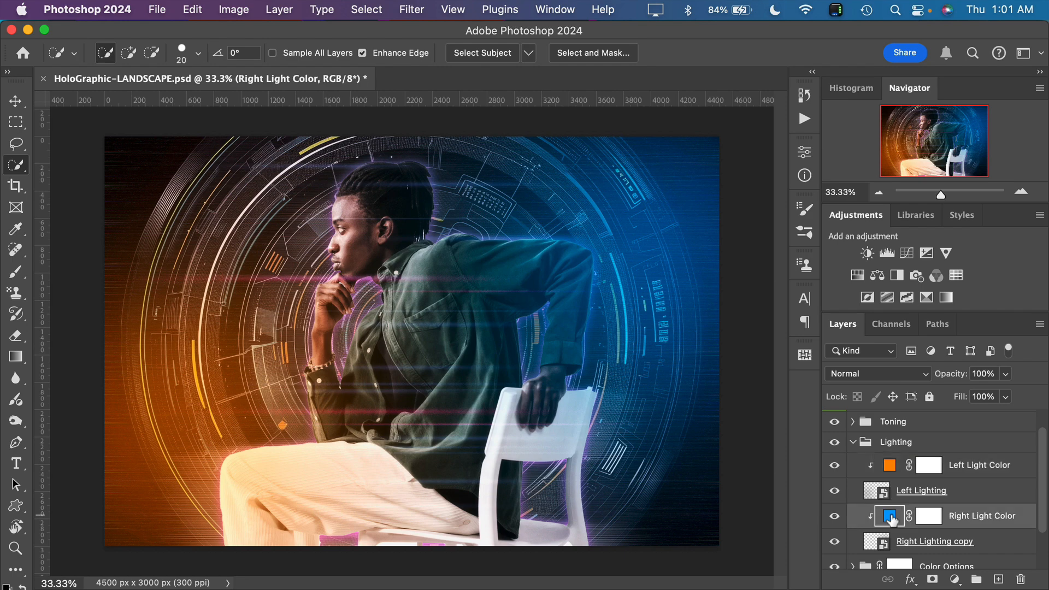
left_click_drag(787, 119, 848, 103)
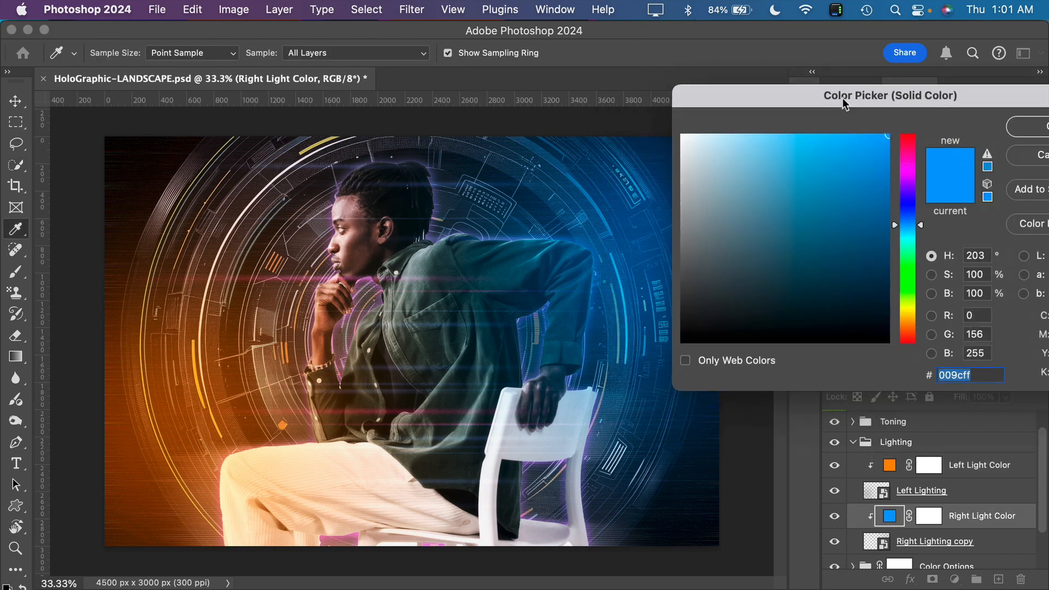
left_click(904, 268)
mouse_move(881, 194)
left_mouse_down()
mouse_move(873, 167)
mouse_move(870, 201)
mouse_move(889, 202)
mouse_move(888, 192)
left_mouse_up()
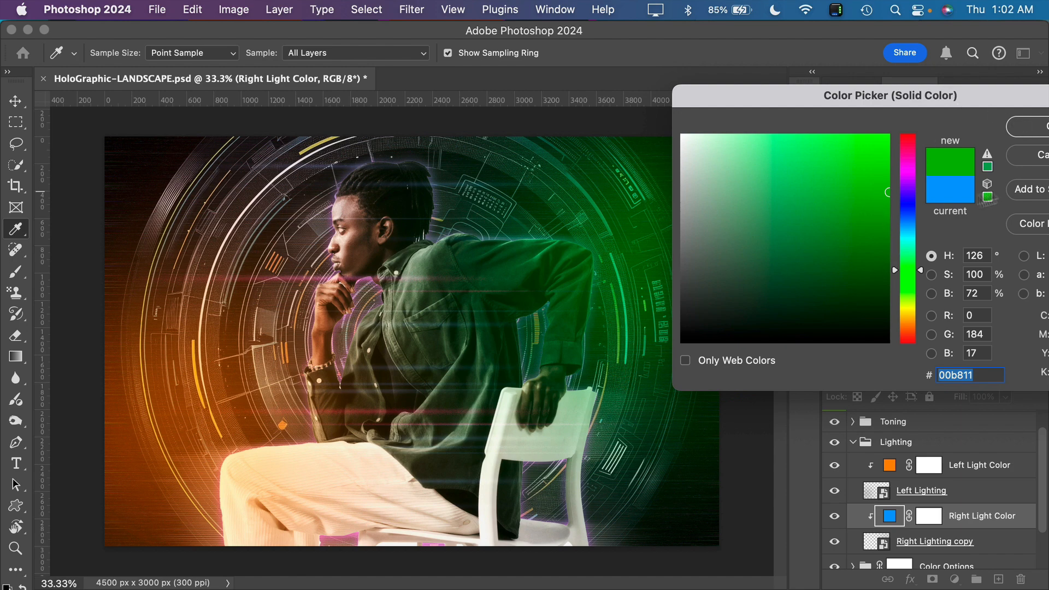
left_click(1021, 159)
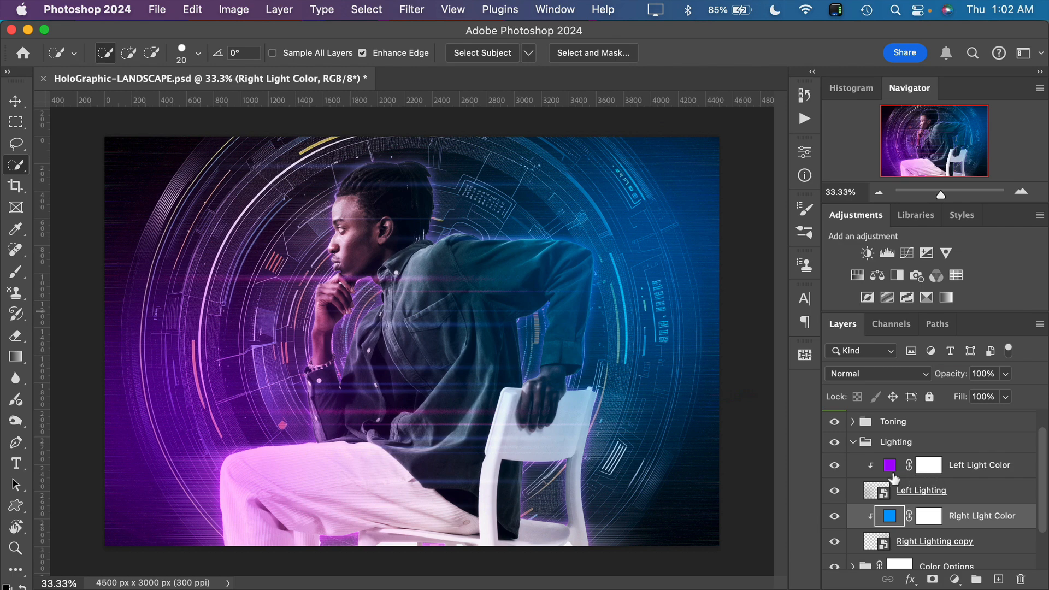
Try 65% opacity on the whole Lighting group and restore it to 100%
left_click(887, 447)
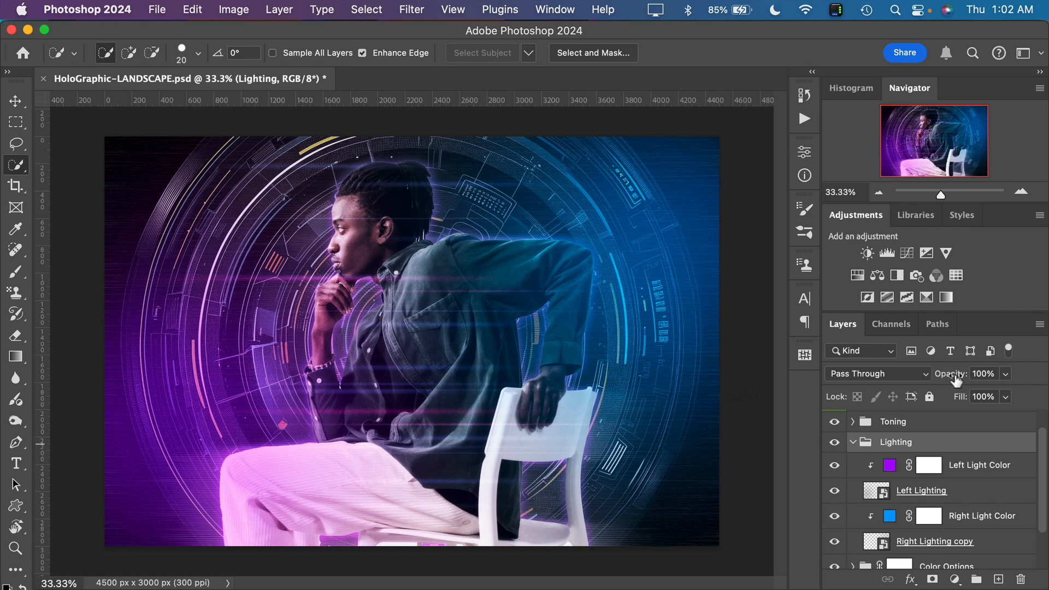
left_click_drag(957, 381, 926, 383)
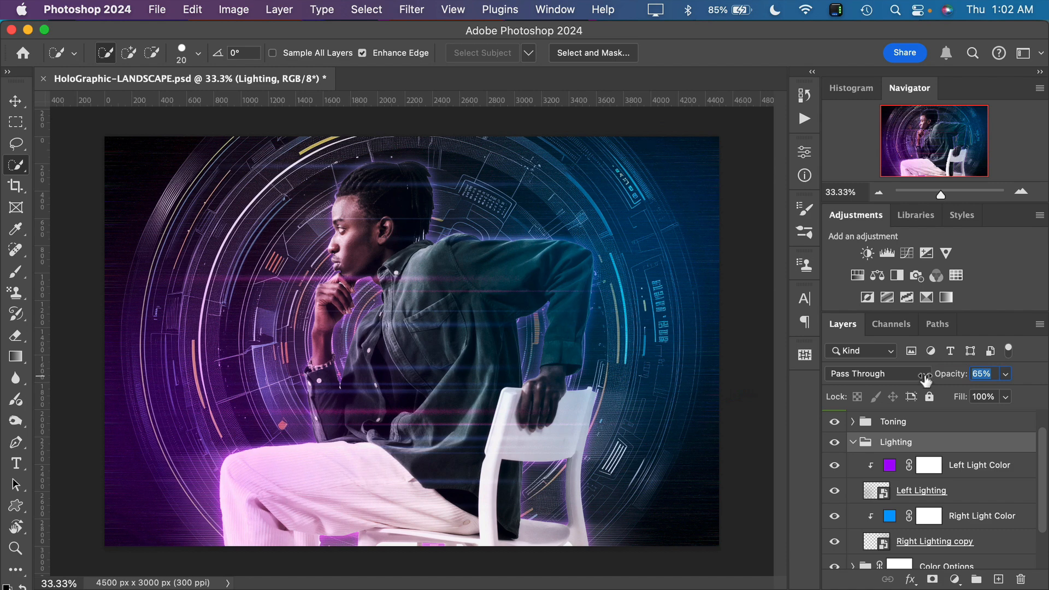
left_click_drag(926, 382, 1041, 381)
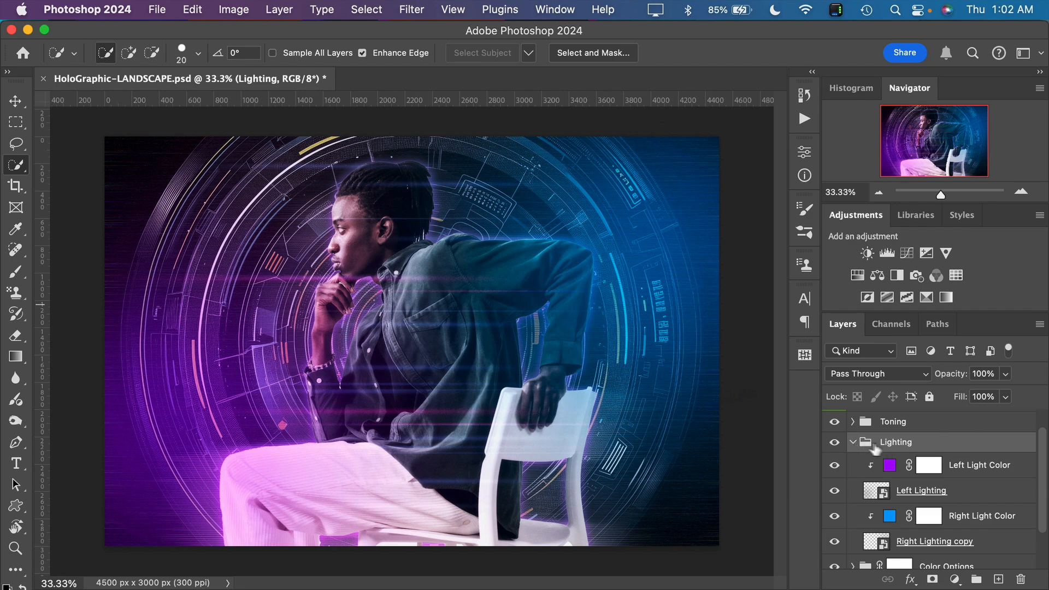
Collapse the Lighting group, expand Color Options, and compare the image with and without the Hue/Saturation 1 adjustment
left_click(853, 444)
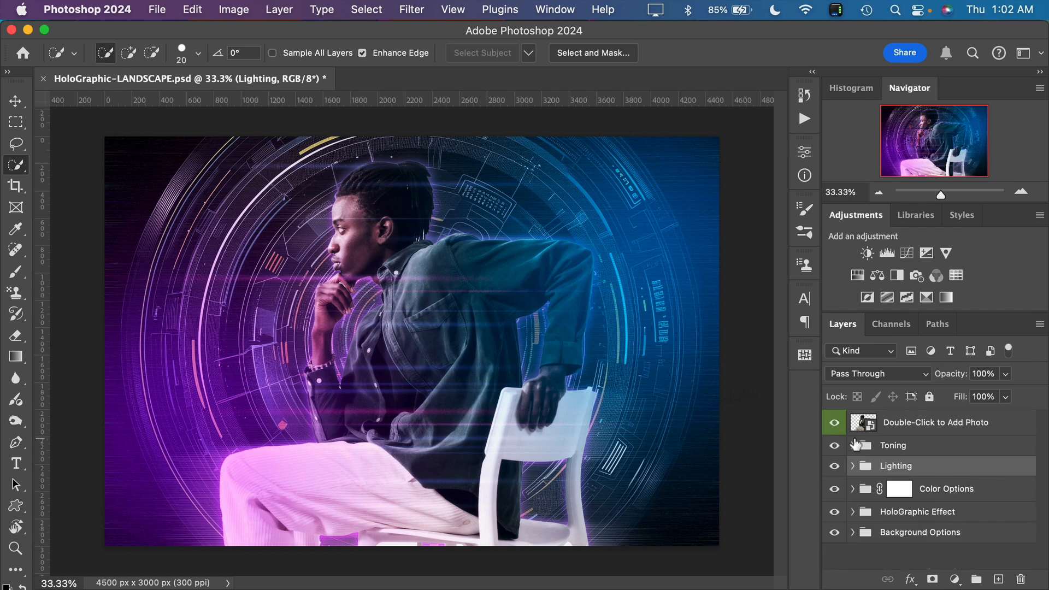
left_click(853, 489)
scroll(951, 505, "down", 3)
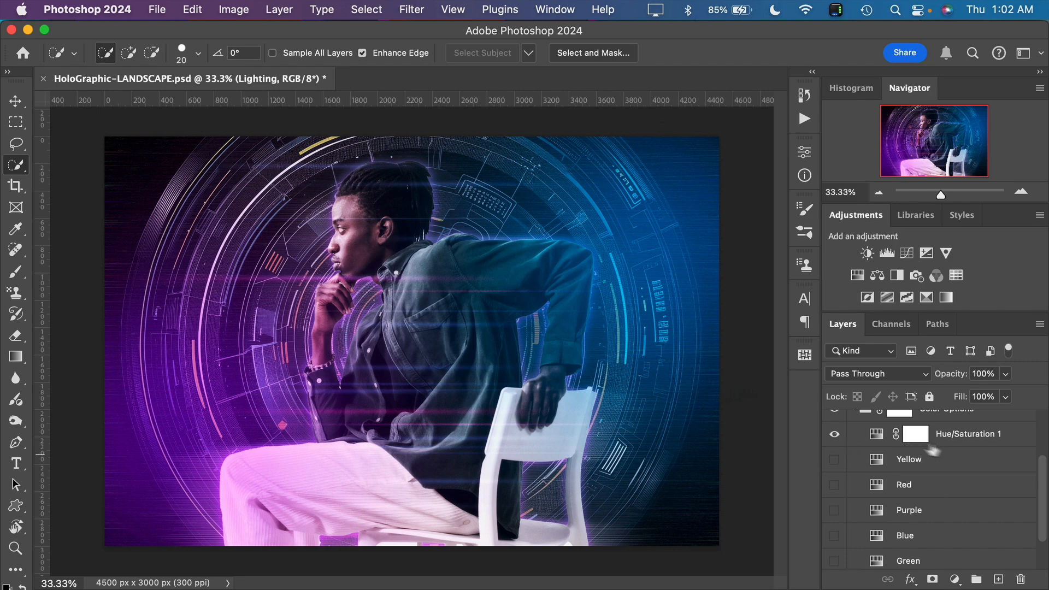
left_click(835, 436)
left_click(835, 436)
left_click(835, 435)
Try Hue 279, Saturation 34 and Lightness -23 on Hue/Saturation 1, close its settings, and undo the trial changes
double_click(880, 436)
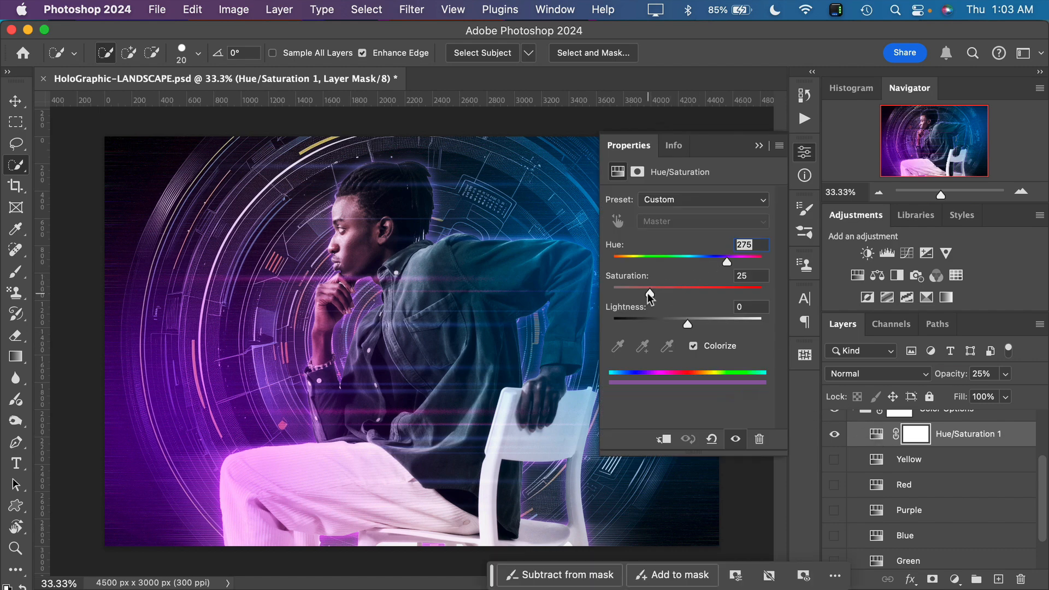
mouse_move(649, 293)
left_mouse_down()
mouse_move(728, 289)
mouse_move(664, 287)
left_mouse_up()
mouse_move(726, 264)
left_mouse_down()
mouse_move(647, 262)
mouse_move(748, 264)
mouse_move(722, 266)
left_mouse_up()
mouse_move(687, 323)
left_mouse_down()
mouse_move(672, 326)
mouse_move(715, 322)
mouse_move(670, 324)
left_mouse_up()
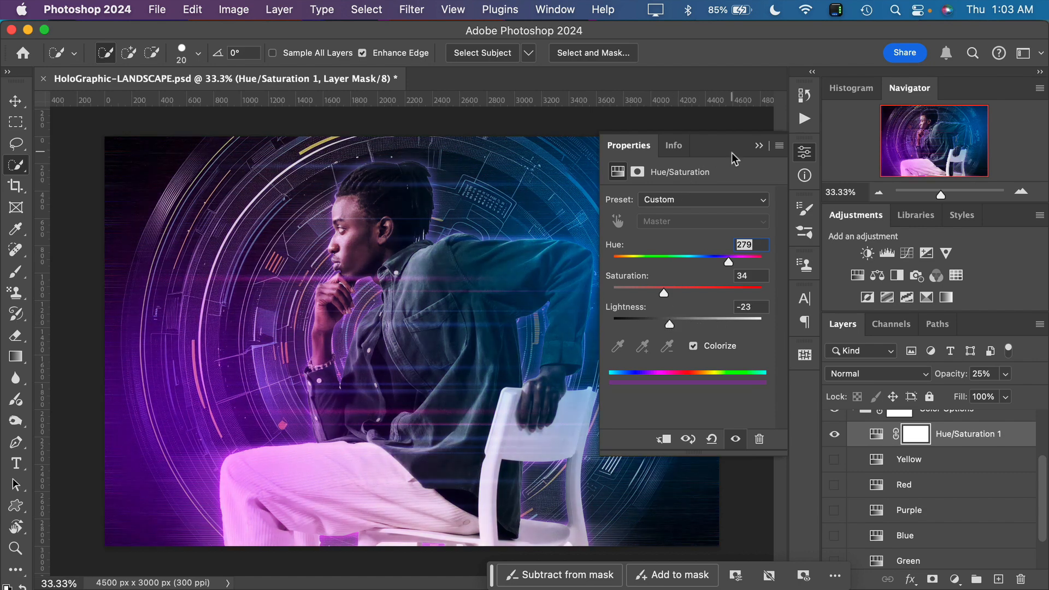
left_click(757, 146)
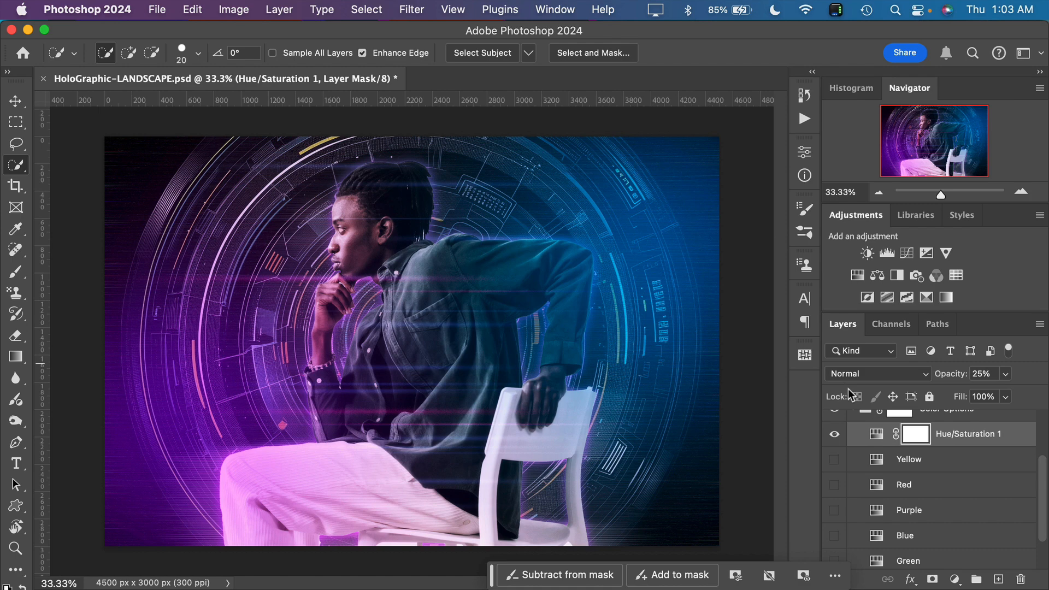
key("super+z")
key("super+z")
key("super+z")
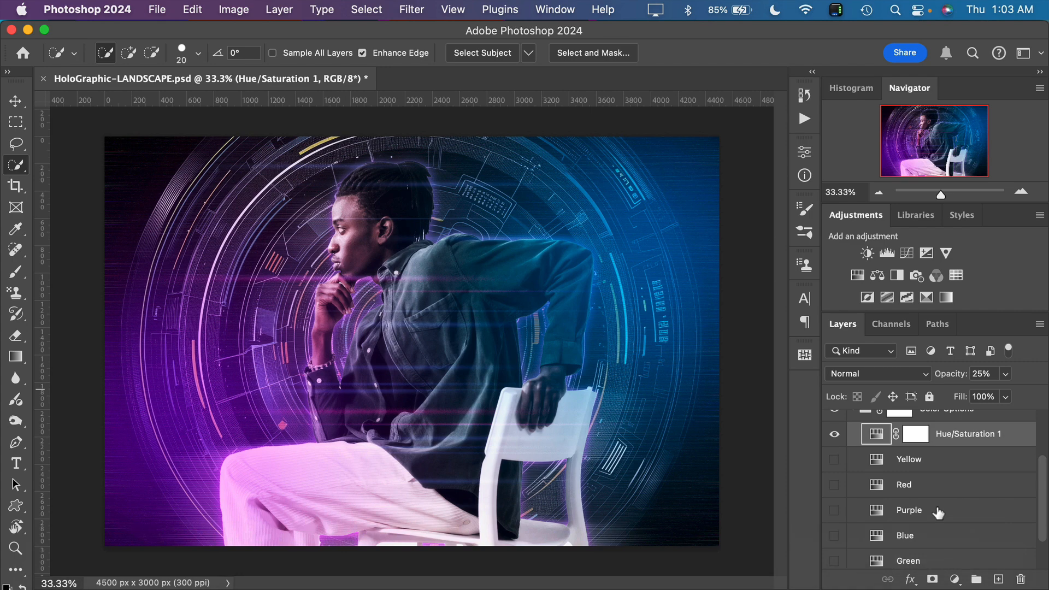
Hide Hue/Saturation 1, preview the Yellow, Red, Purple and Blue color options one at a time, and show the Green one
left_click(834, 434)
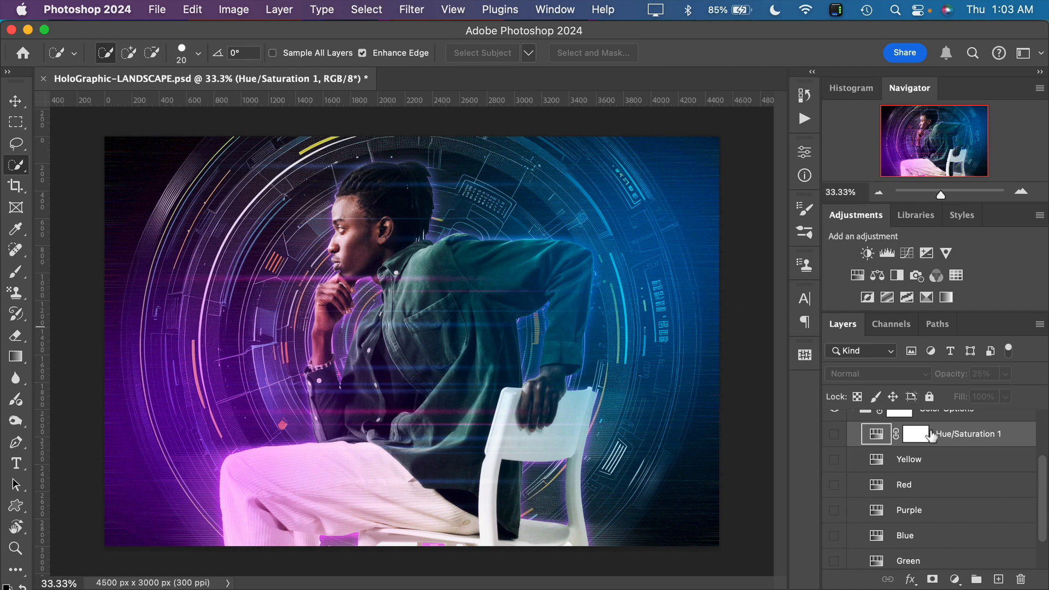
scroll(924, 530, "down", 1)
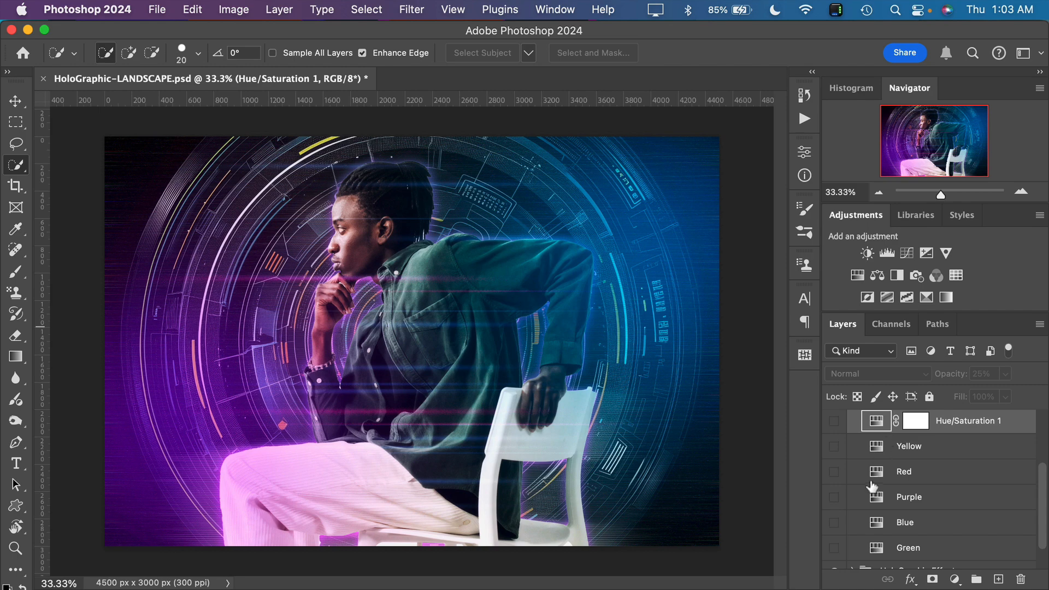
left_click(834, 447)
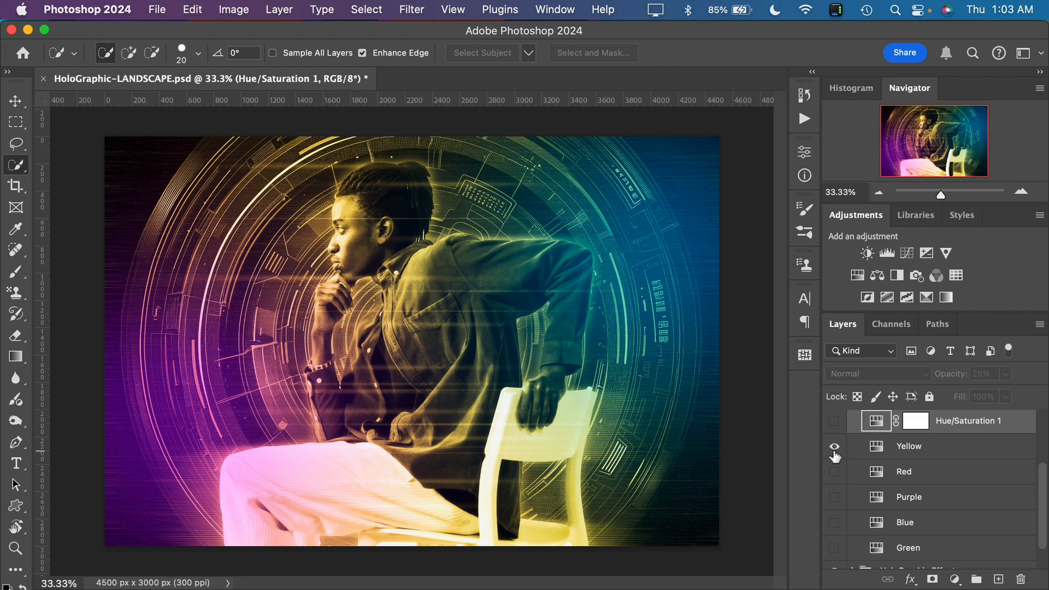
left_click(835, 447)
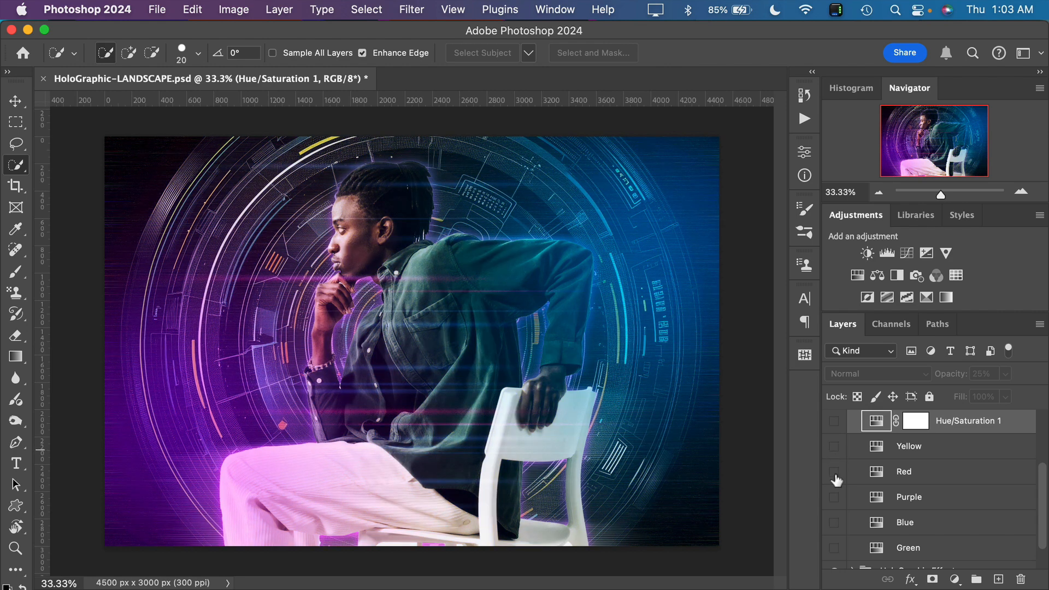
left_click(835, 473)
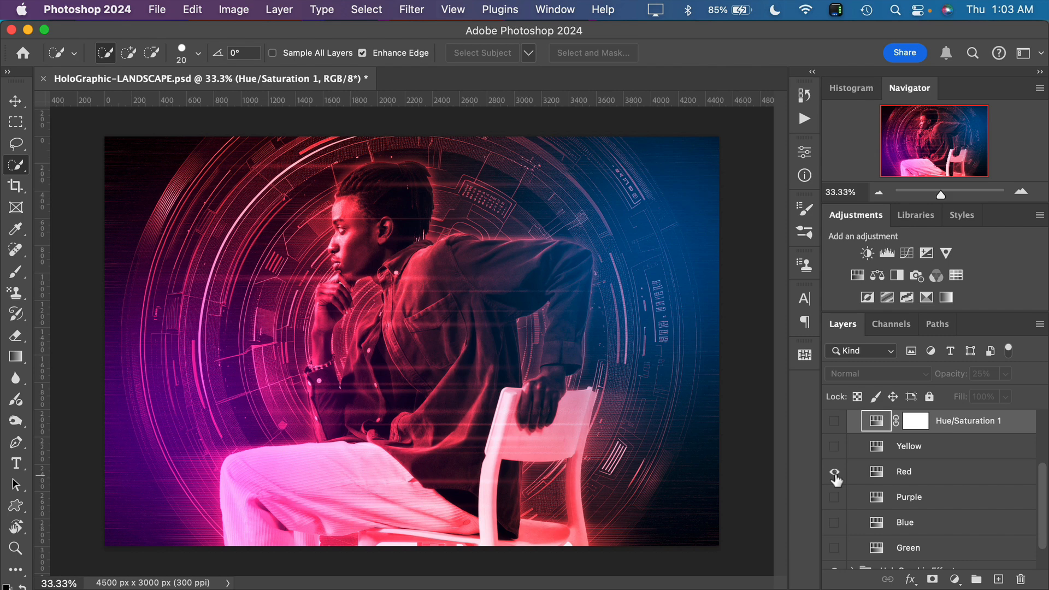
left_click(835, 472)
left_click(835, 497)
left_click(834, 497)
left_click(835, 523)
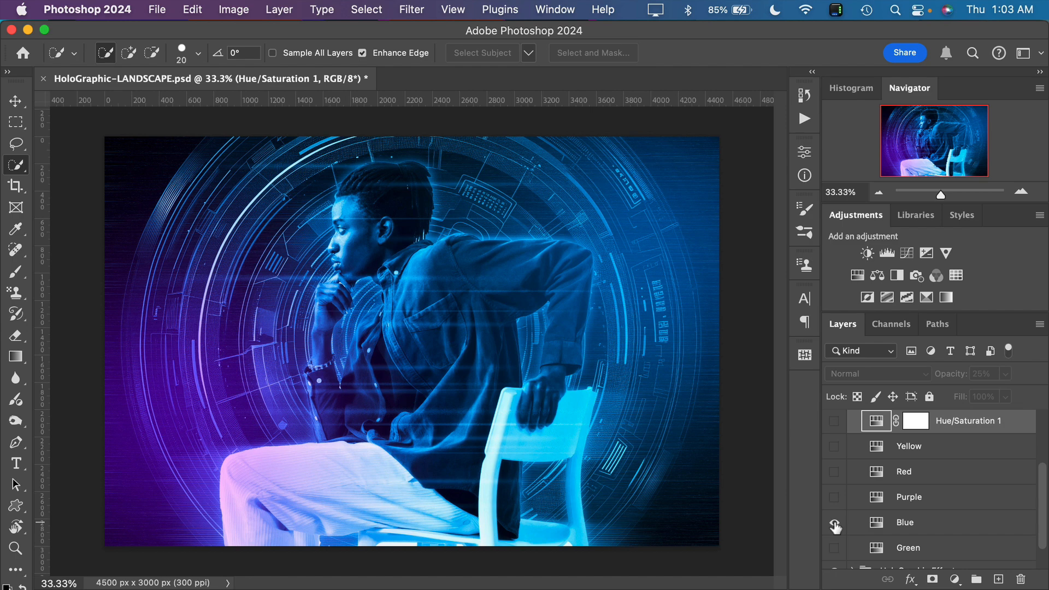
left_click(834, 523)
left_click(834, 549)
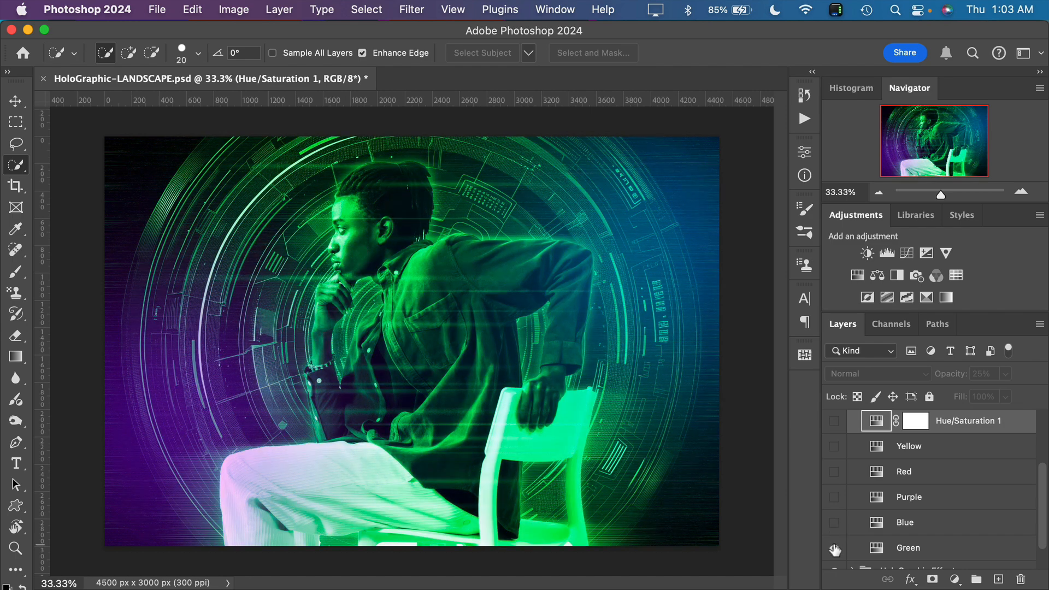
Compare the Green color option with and without Hue/Saturation 1 on top, leaving the adjustment shown
left_click(835, 422)
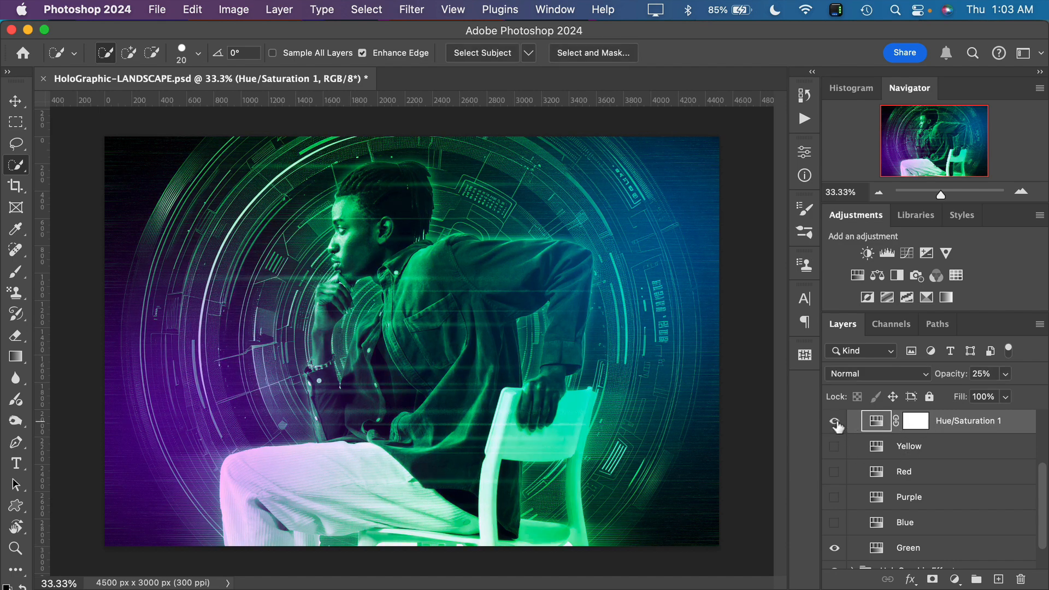
left_click(835, 422)
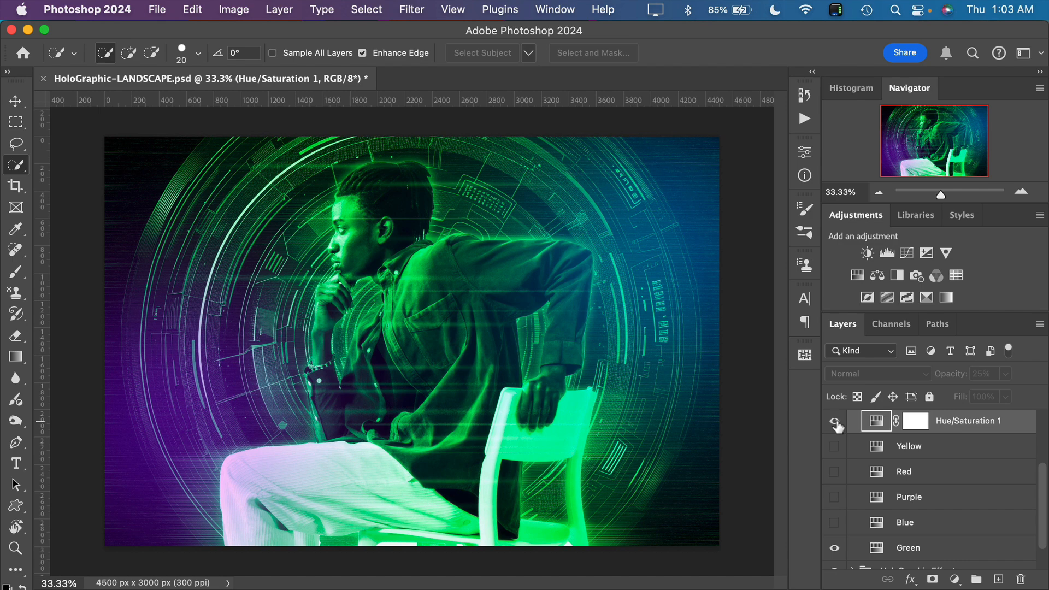
left_click(835, 422)
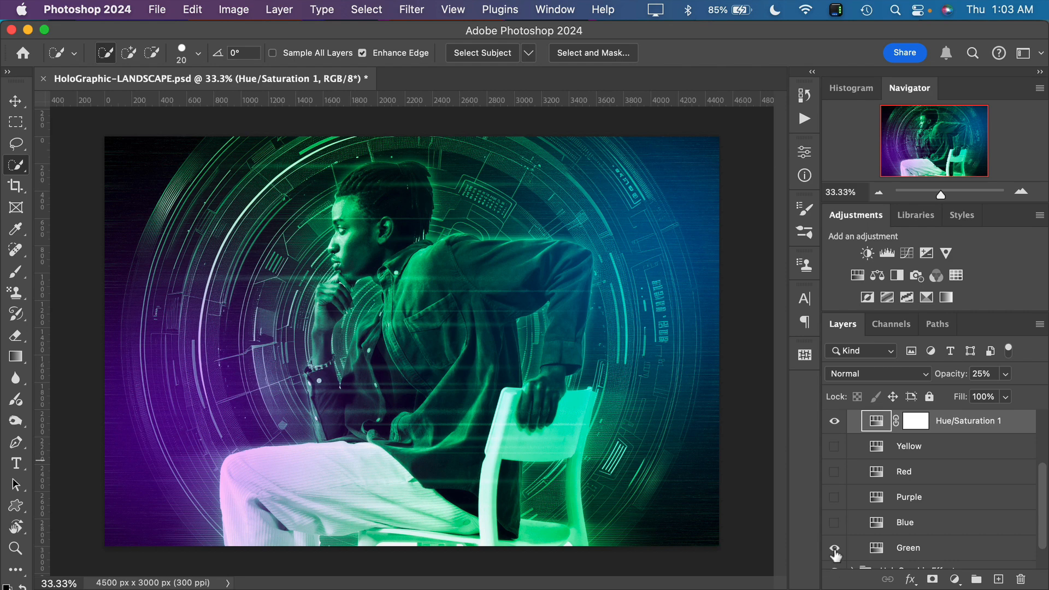
Show the Red color option, set its opacity to 66%, and hide both the Red and Green layers
left_click(834, 472)
left_click(908, 476)
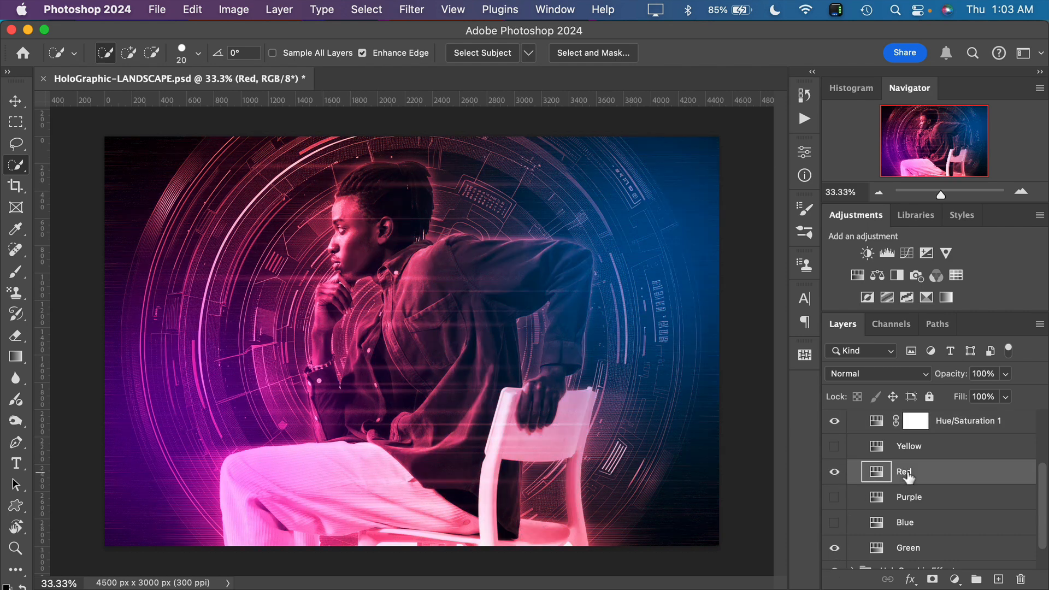
left_click_drag(960, 379, 932, 374)
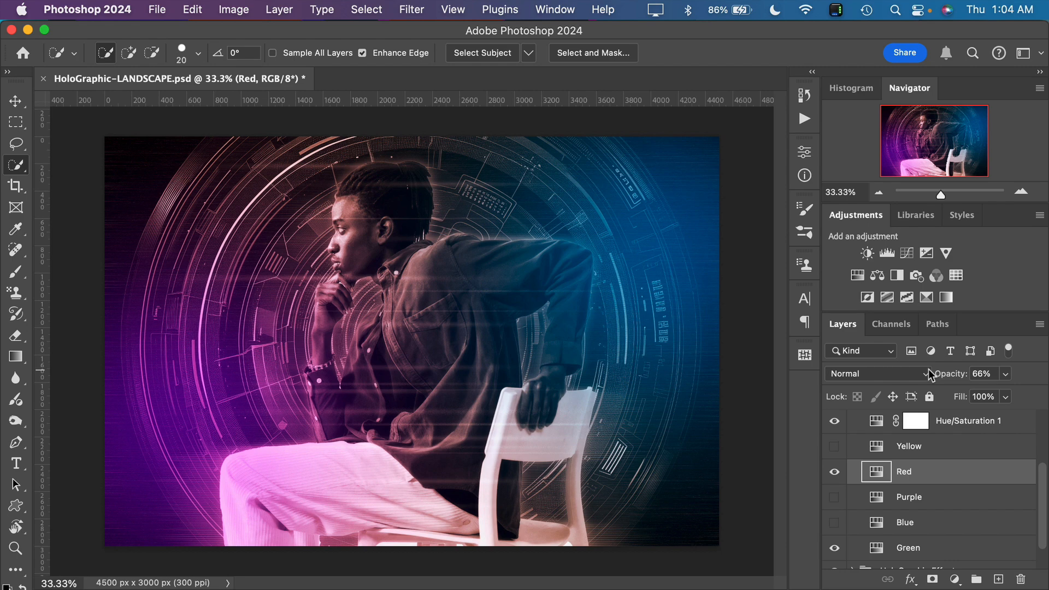
left_click(833, 473)
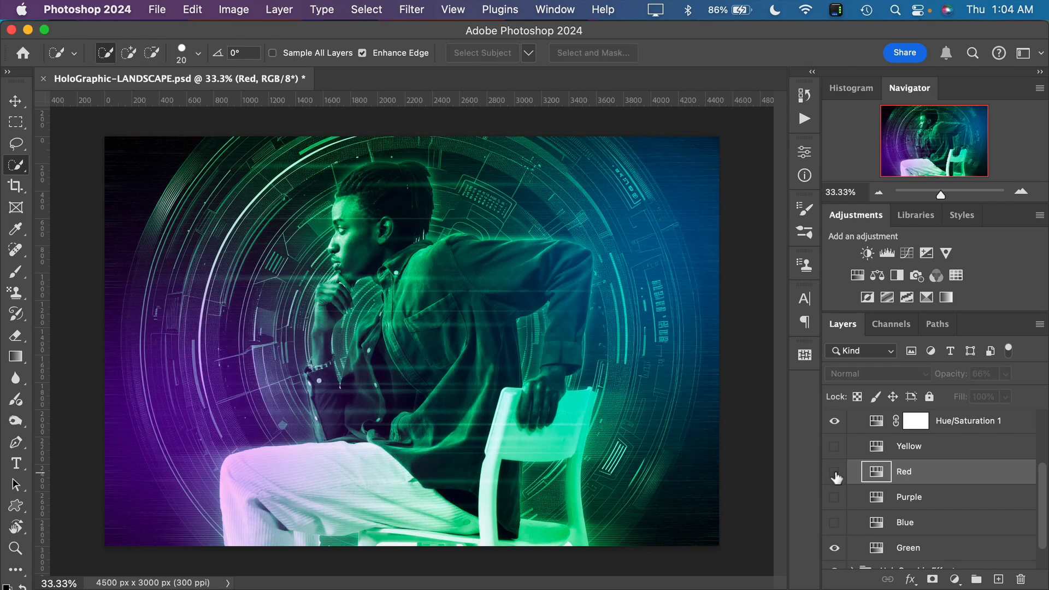
left_click(833, 549)
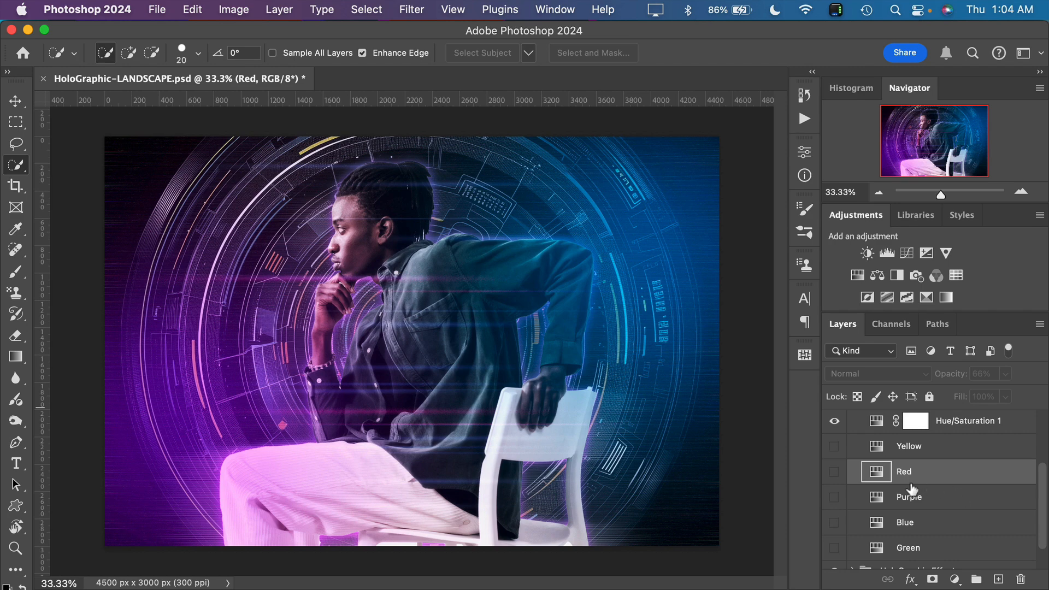
Collapse the Color Options group and expand the HoloGraphic Effect group to view its layers
scroll(913, 489, "up", 2)
left_click(853, 439)
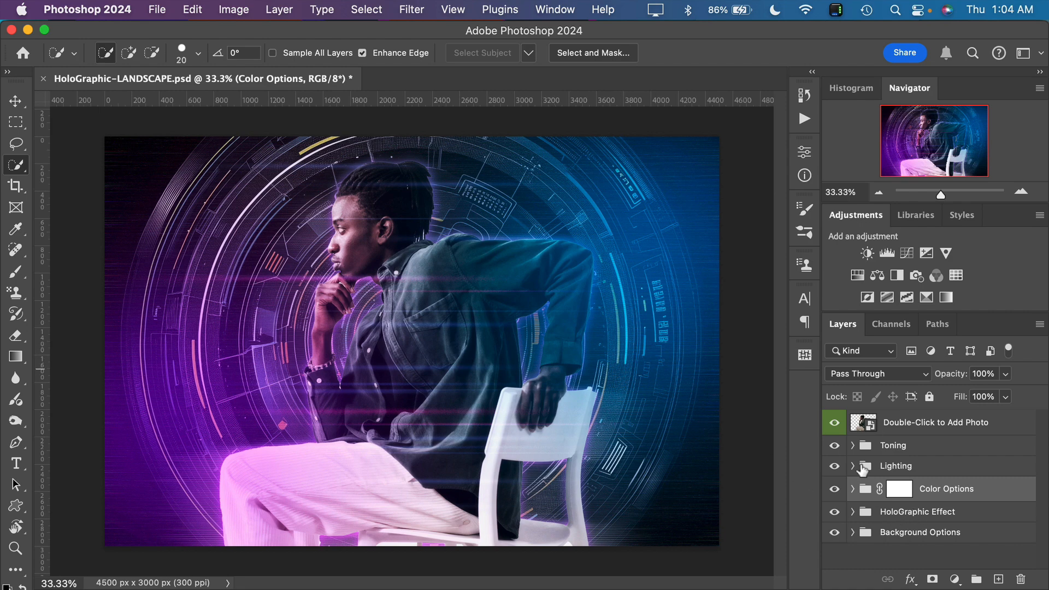
left_click(853, 513)
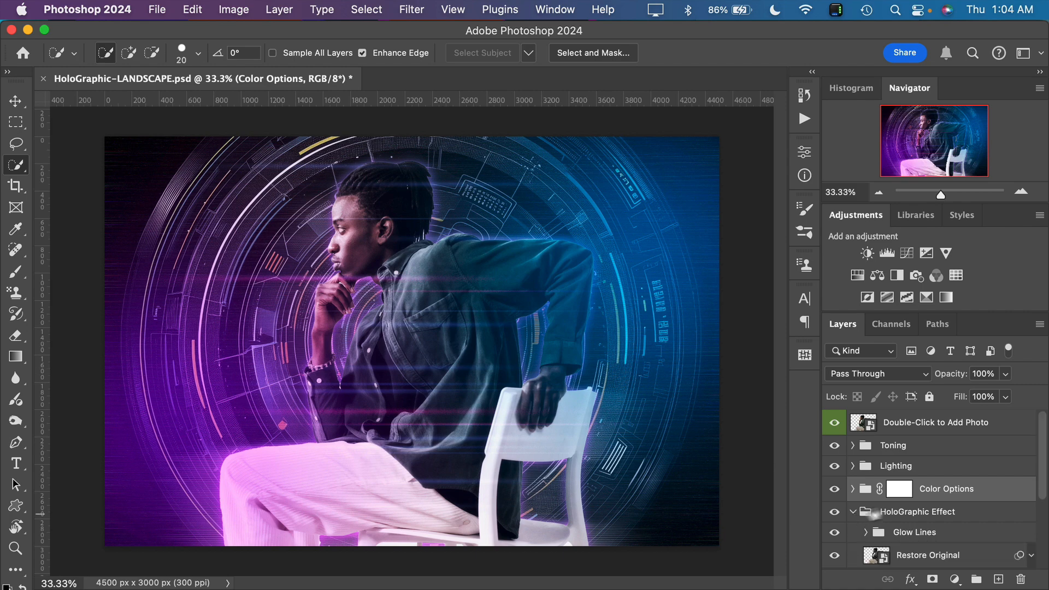
scroll(933, 525, "down", 4)
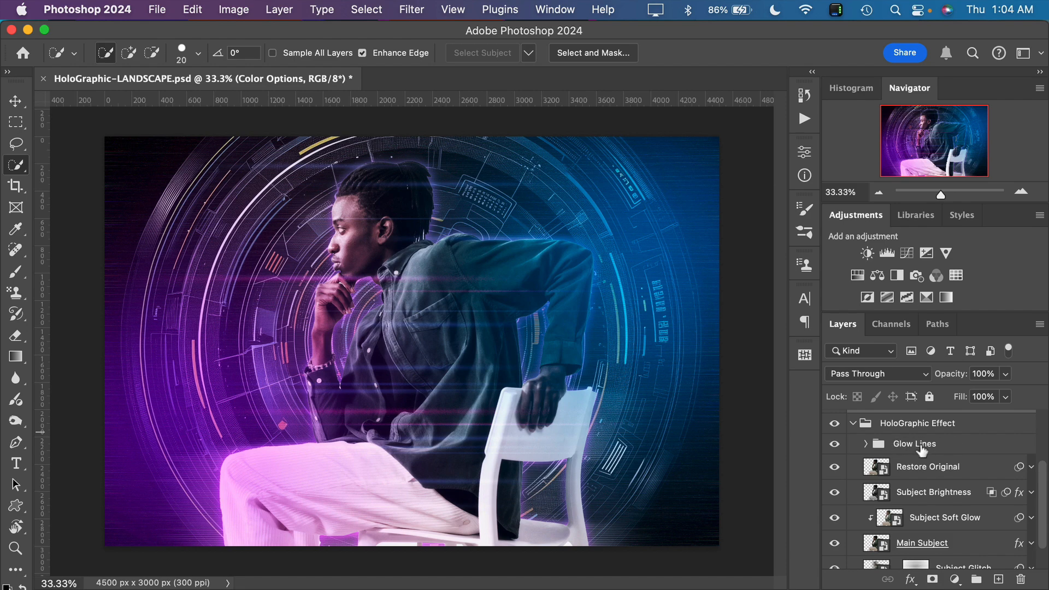
View the layers inside the Glow Lines group and compare the image with and without the group, leaving it shown
left_click(866, 443)
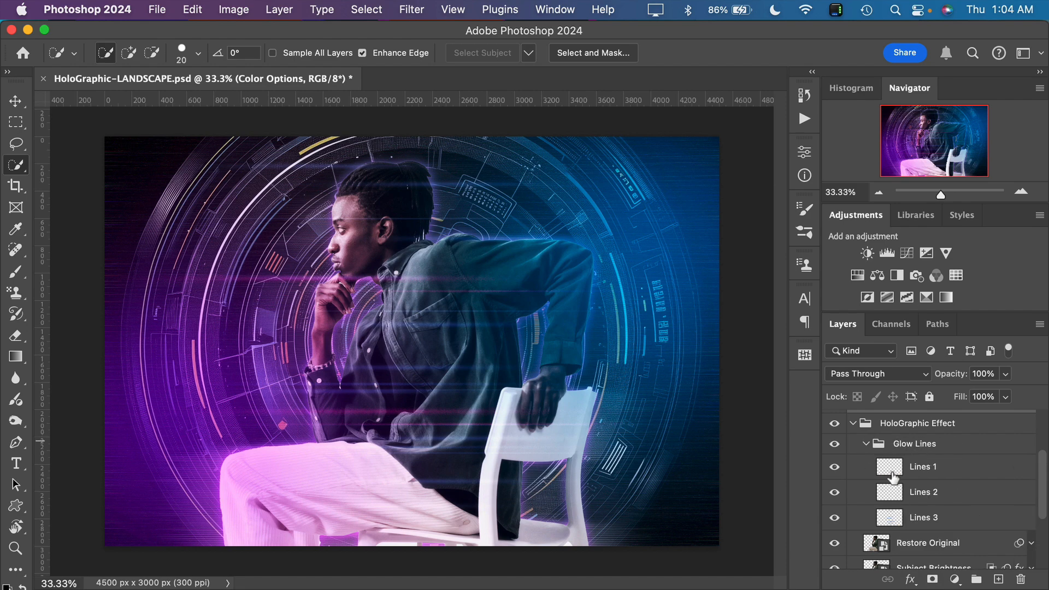
left_click(867, 445)
left_click(856, 445)
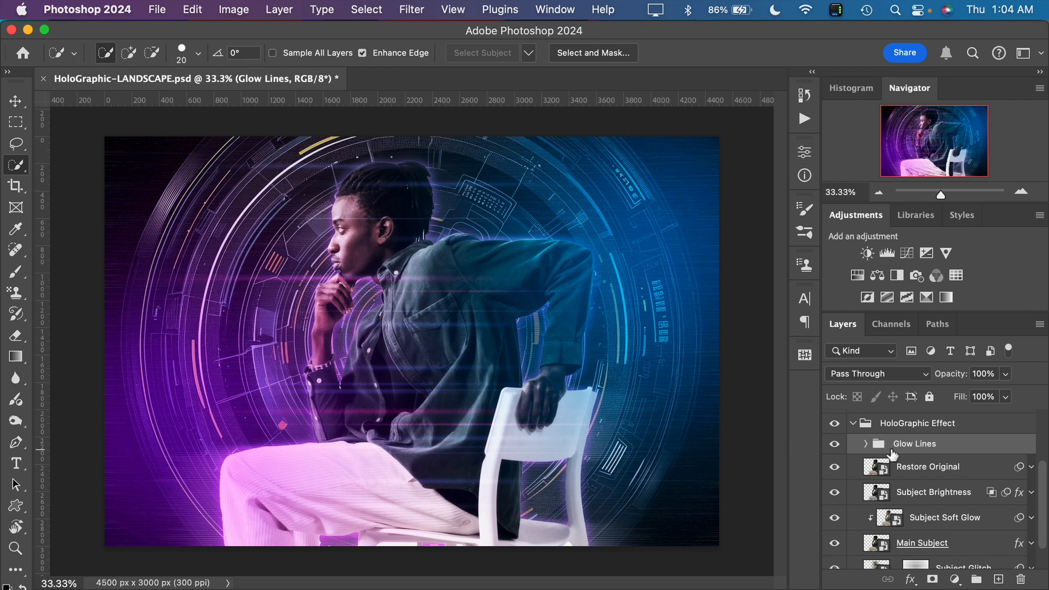
left_click(834, 446)
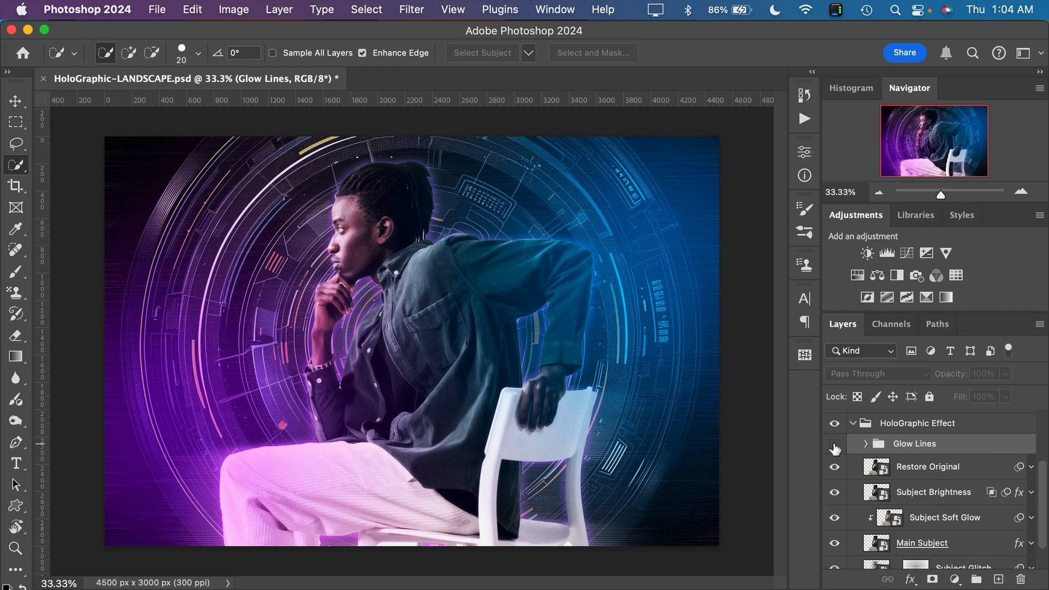
left_click(834, 446)
left_click(834, 446)
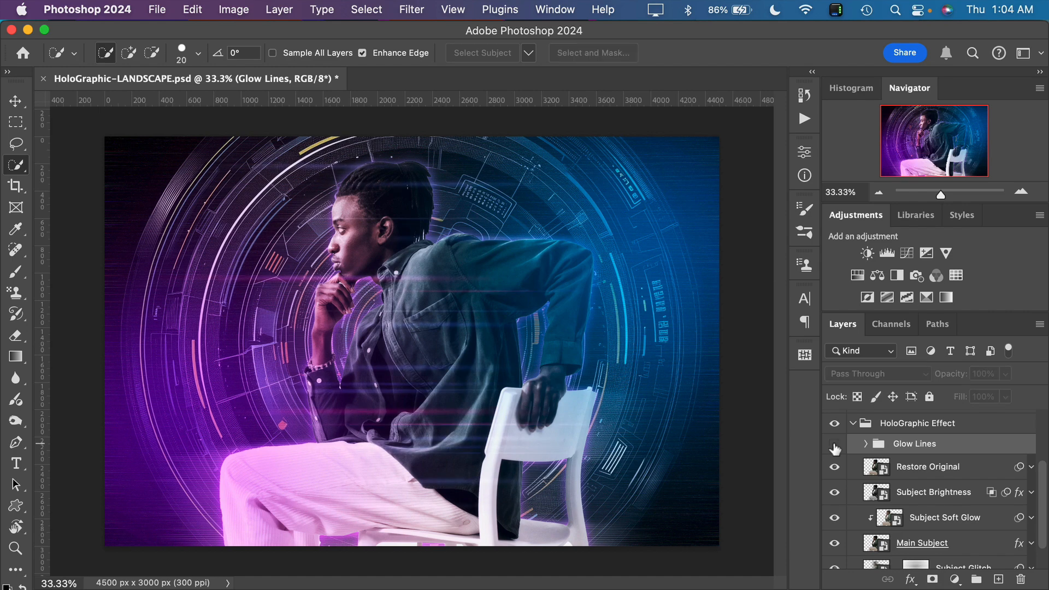
left_click(835, 445)
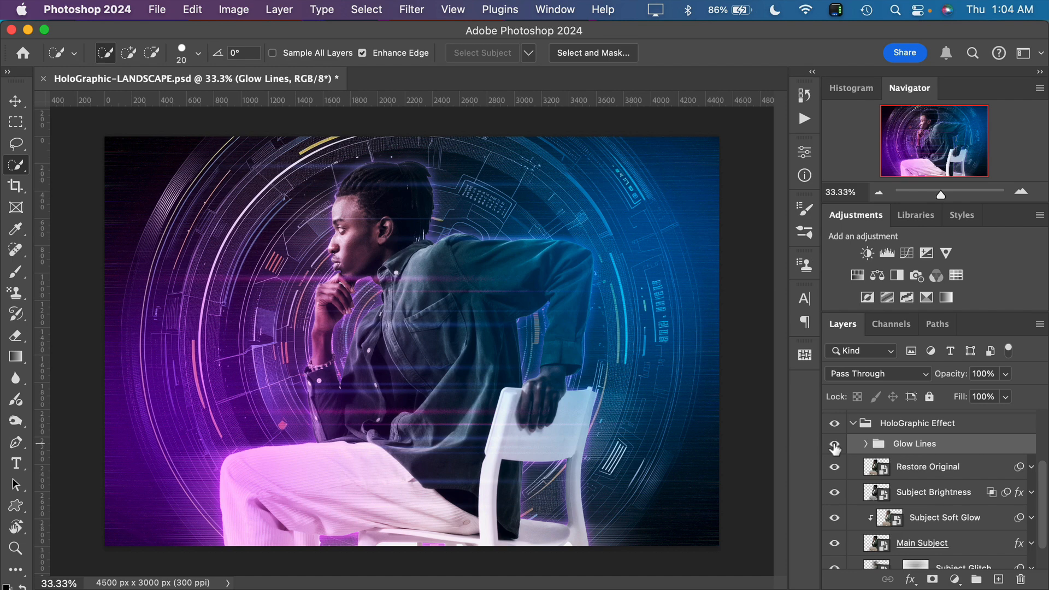
left_click(834, 445)
left_click(834, 446)
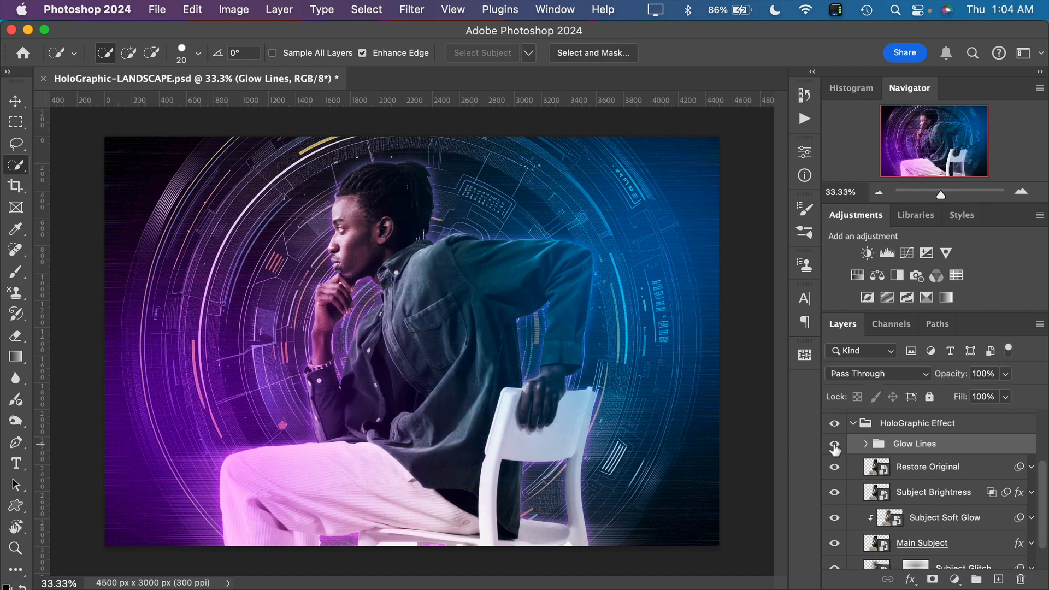
Expand the Glow Lines group and inspect the blend mode and opacity of Lines 1, Lines 2 and Lines 3 in turn
left_click(866, 445)
left_click(912, 472)
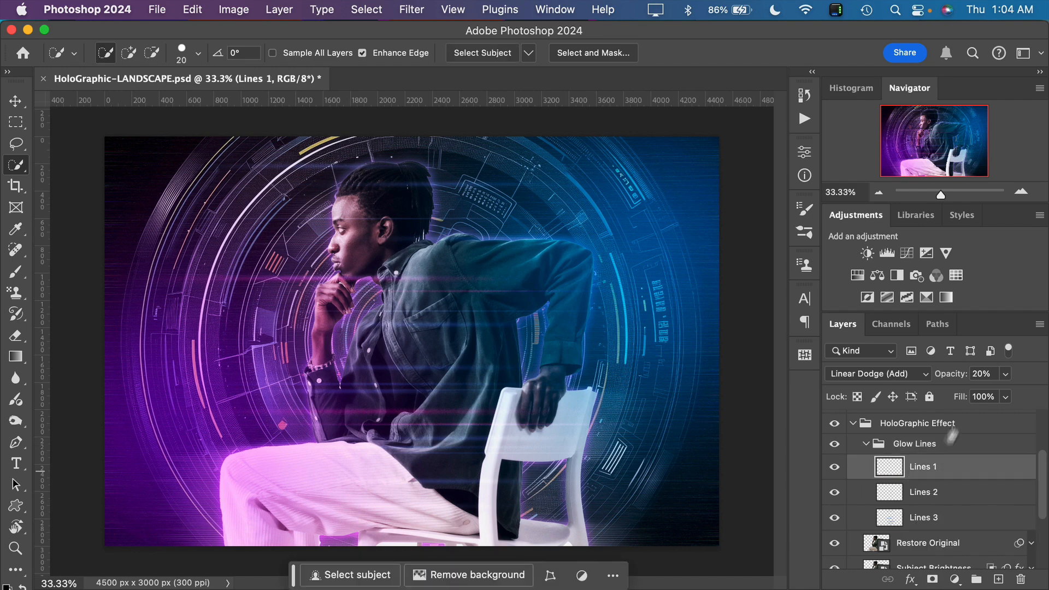
left_click(918, 495)
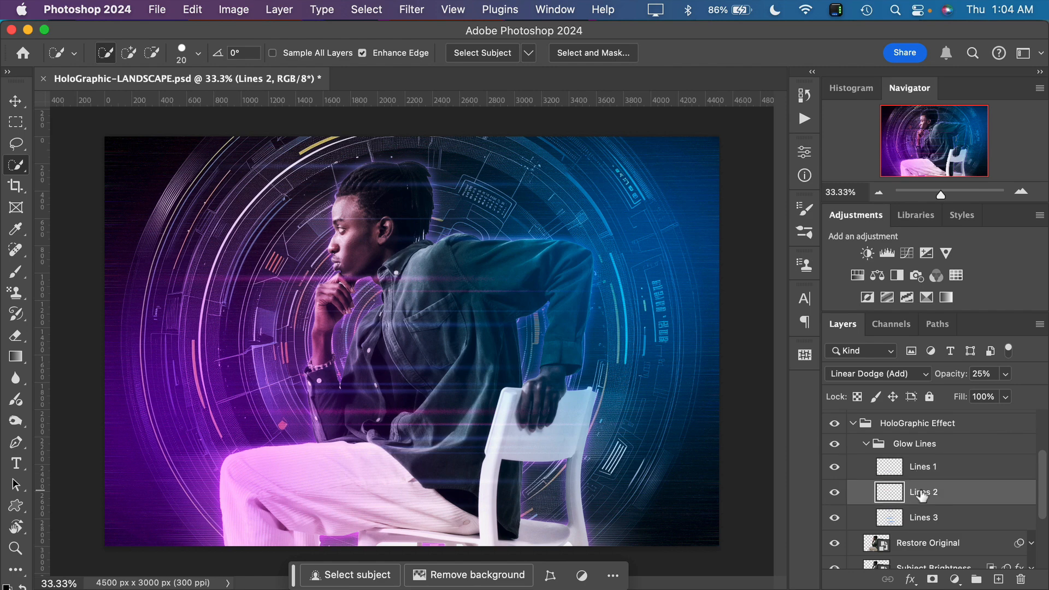
left_click(923, 524)
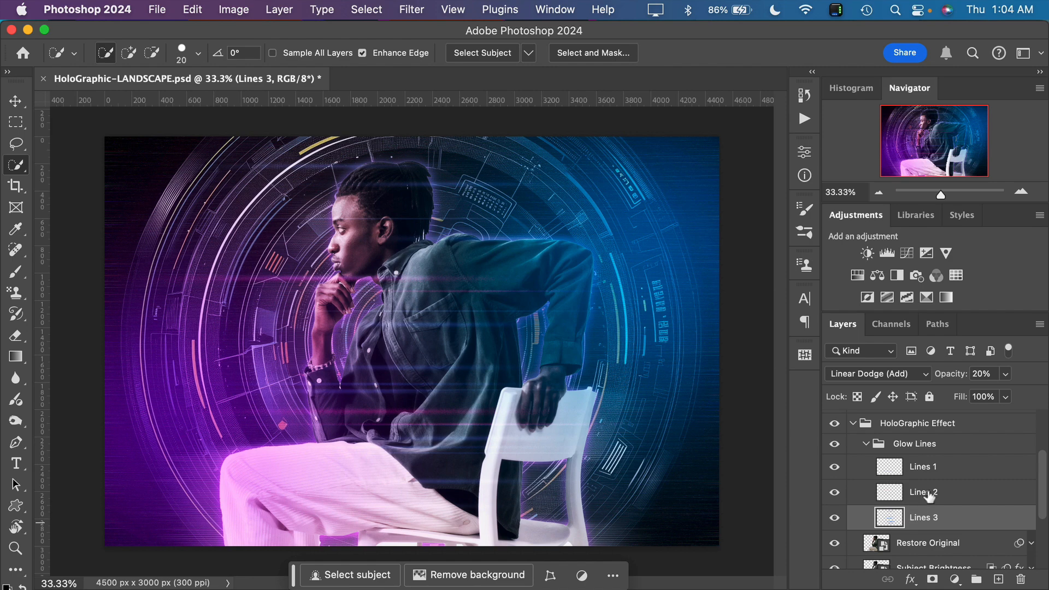
Preview the image with and without Lines 2, leave it shown, and set its opacity to 65%
left_click(896, 494)
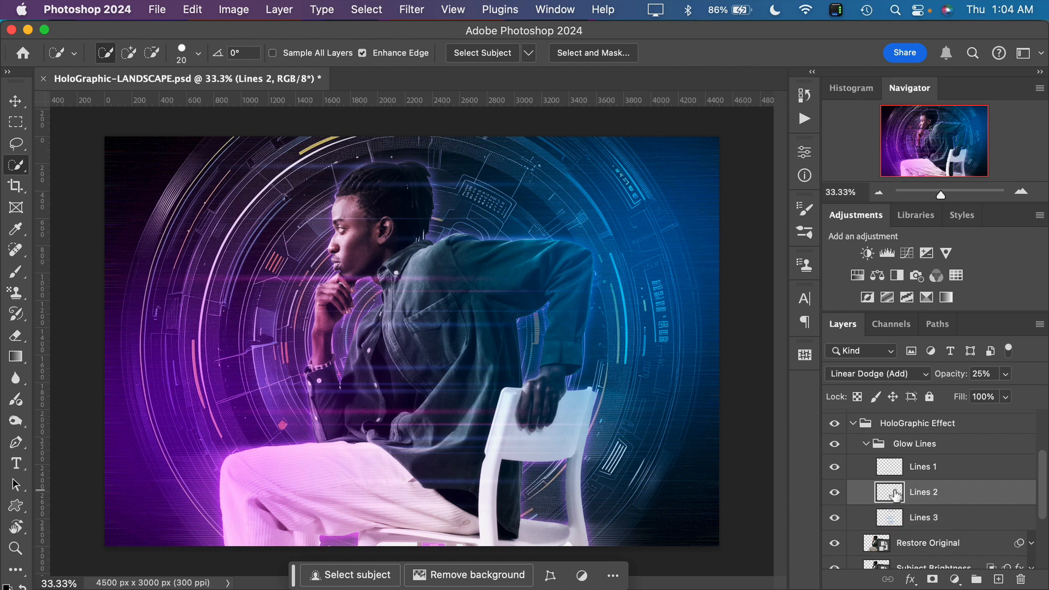
left_click(835, 494)
left_click(835, 494)
left_click(835, 493)
left_click(835, 493)
left_click(835, 494)
left_click(834, 494)
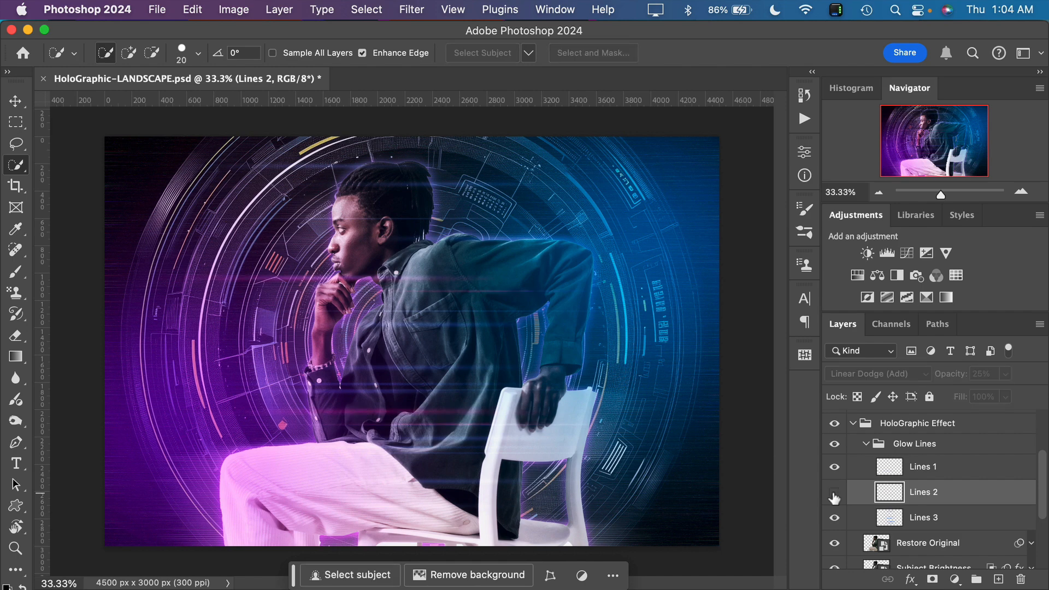
left_click(834, 493)
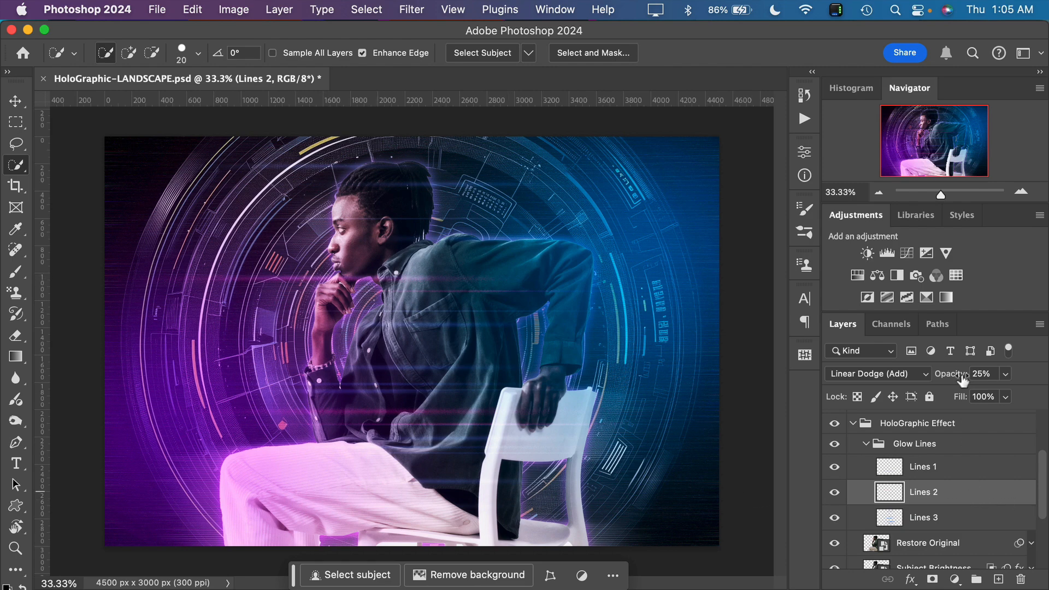
left_click_drag(944, 377, 1009, 376)
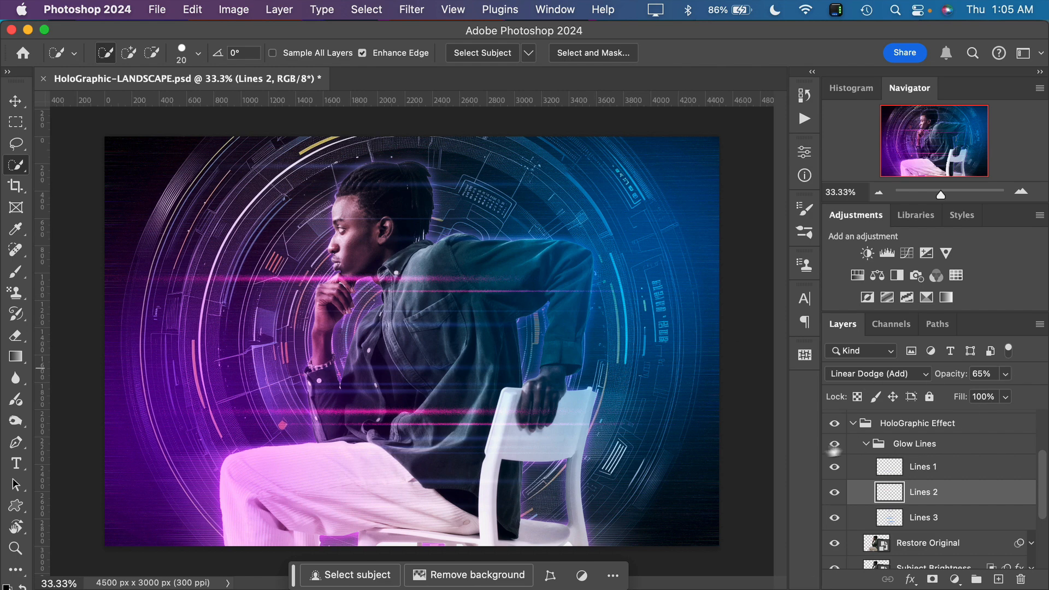
left_click(867, 444)
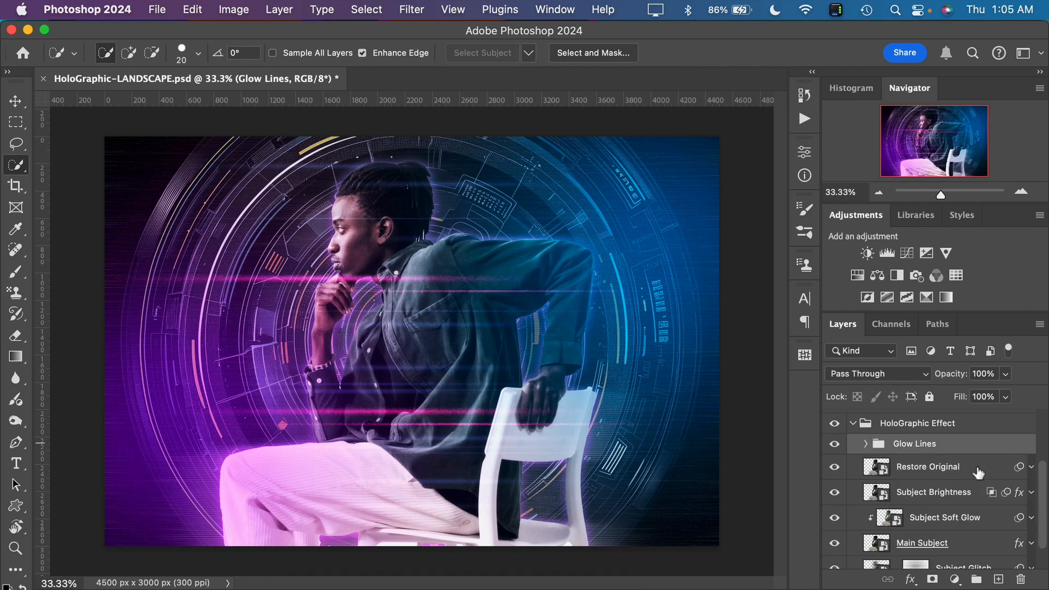
Preview the Restore Original layer at 100% opacity and bring it back down to 0%
left_click(916, 470)
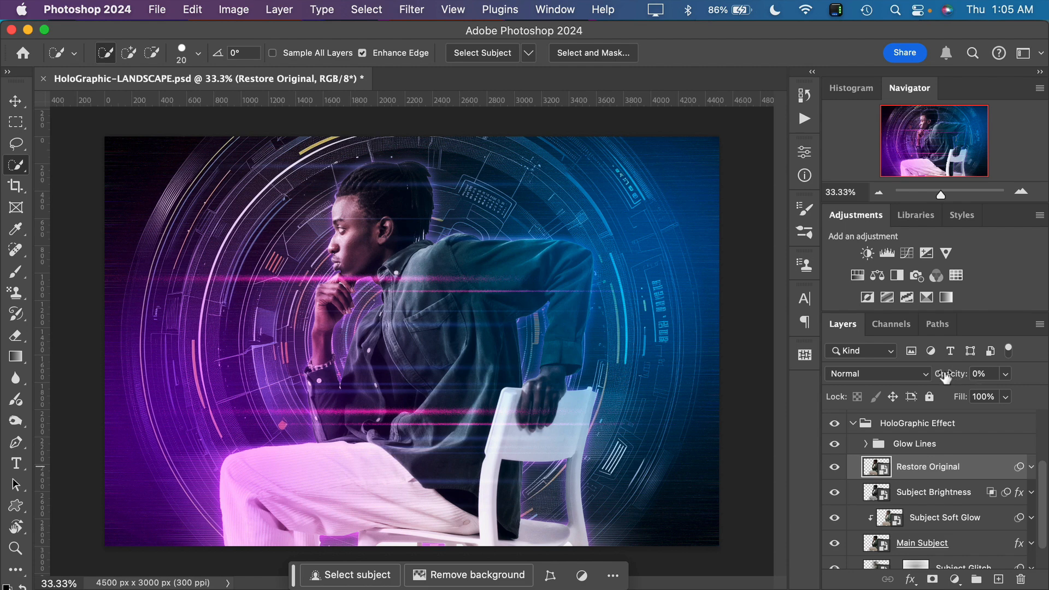
left_click_drag(946, 376, 1037, 377)
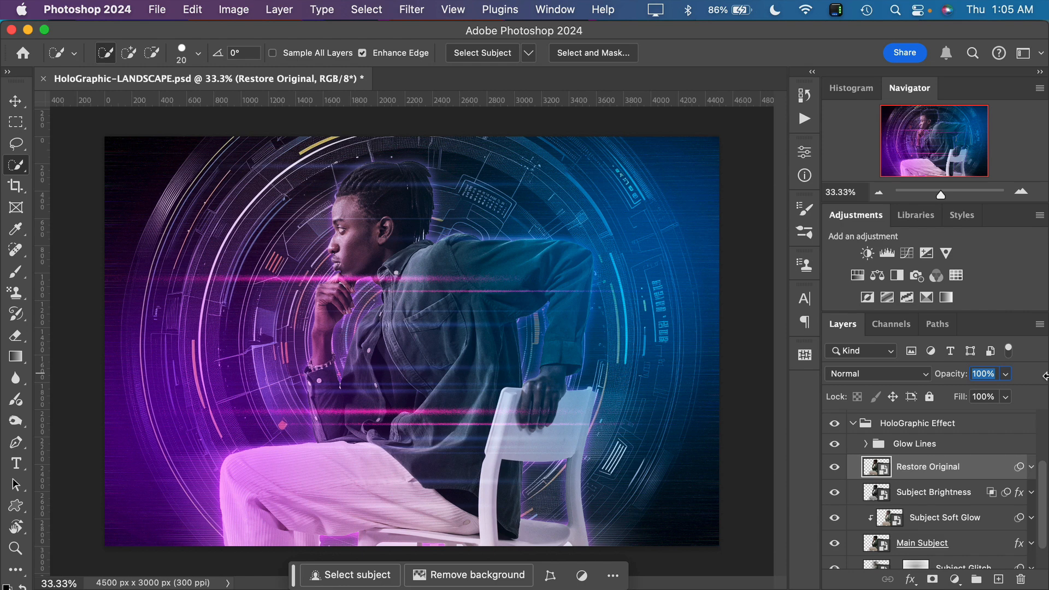
left_click_drag(1044, 377, 896, 377)
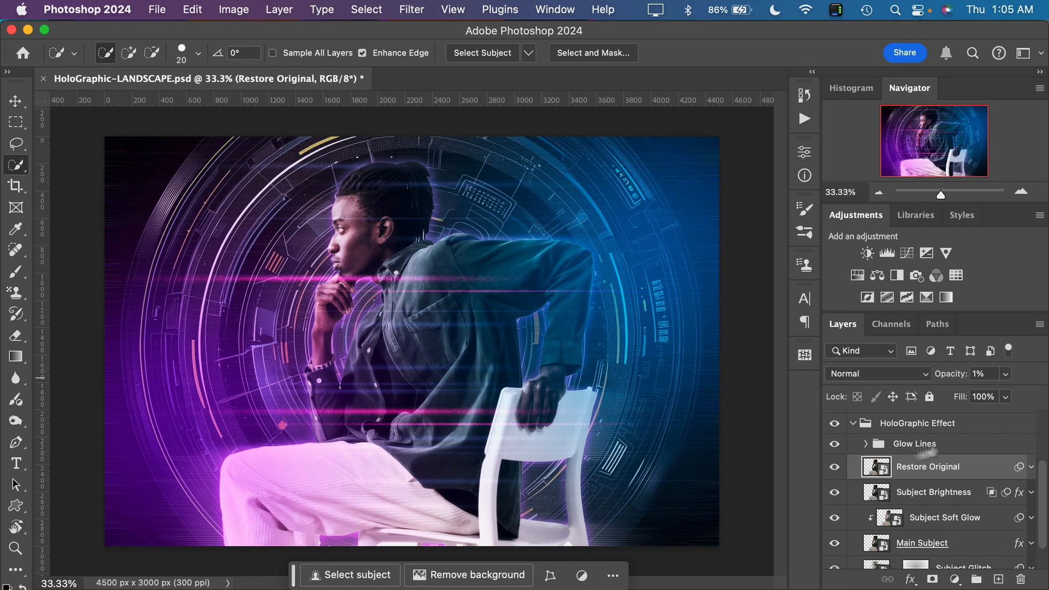
left_click_drag(948, 379, 861, 398)
Compare the image with and without the Subject Brightness layer, leaving it shown
left_click(883, 493)
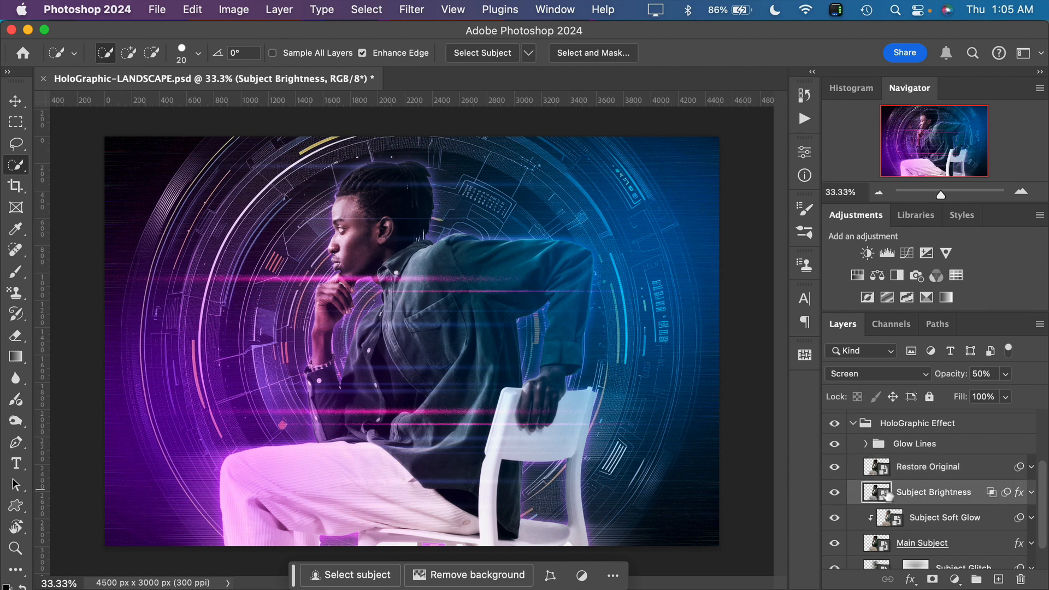
left_click(835, 492)
left_click(835, 493)
left_click(835, 492)
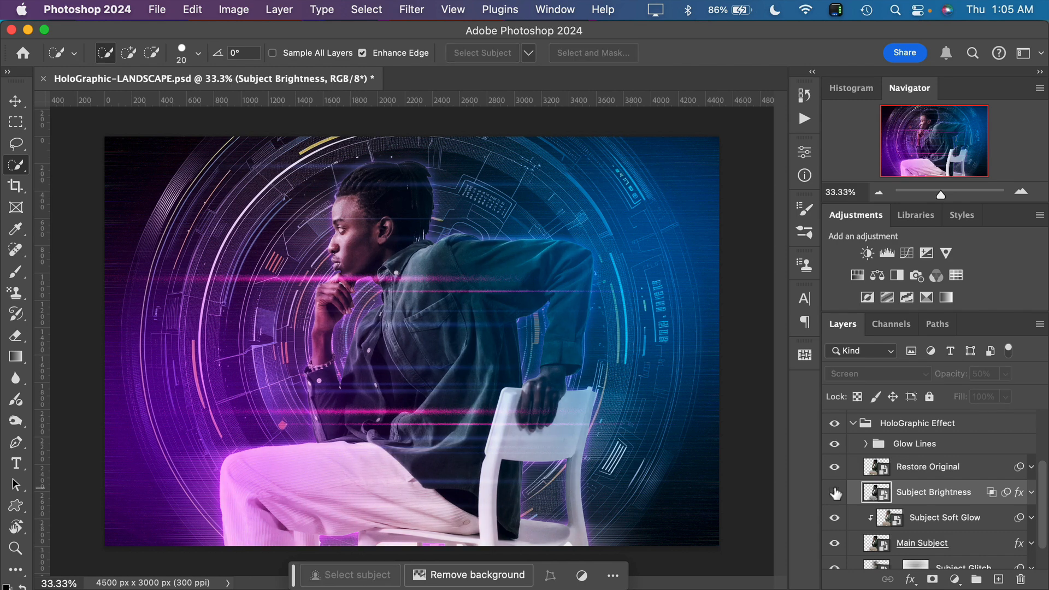
left_click(835, 493)
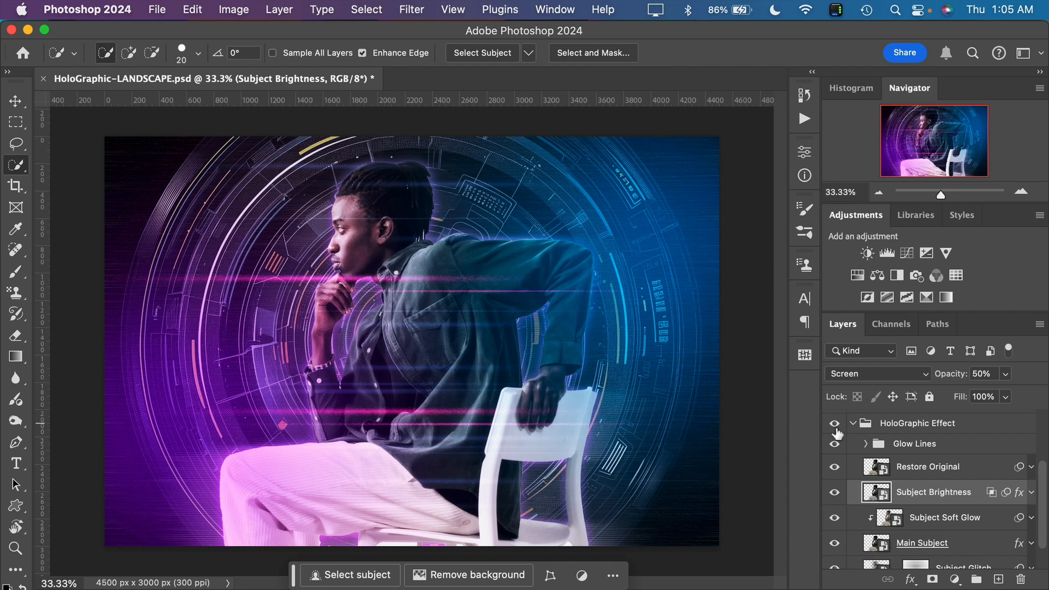
Compare the subject up close with and without Subject Soft Glow, and toggle Main Subject off and back on
scroll(951, 538, "down", 2)
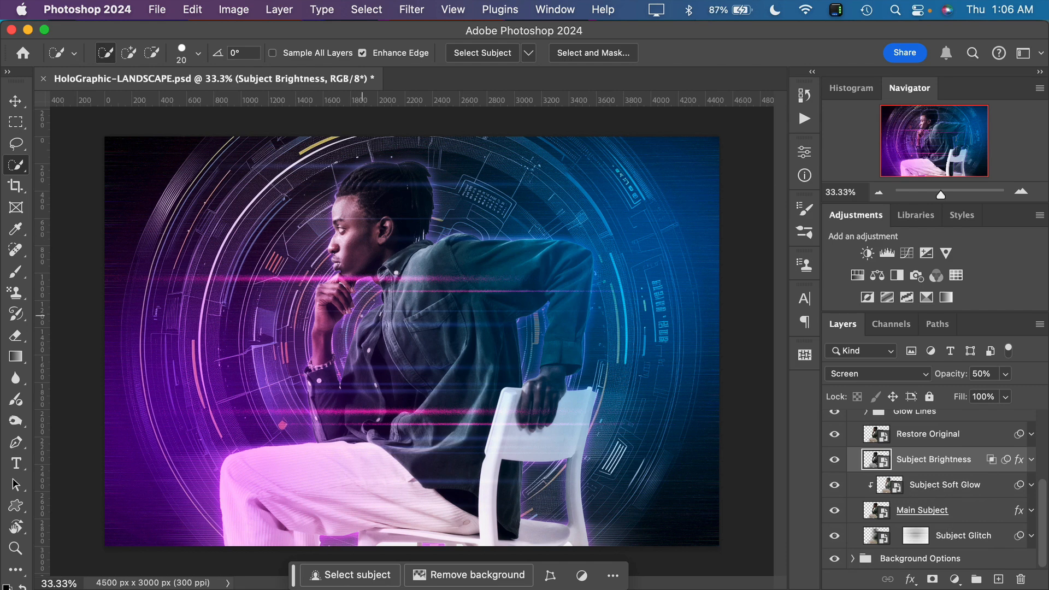
scroll(413, 313, "up", 2)
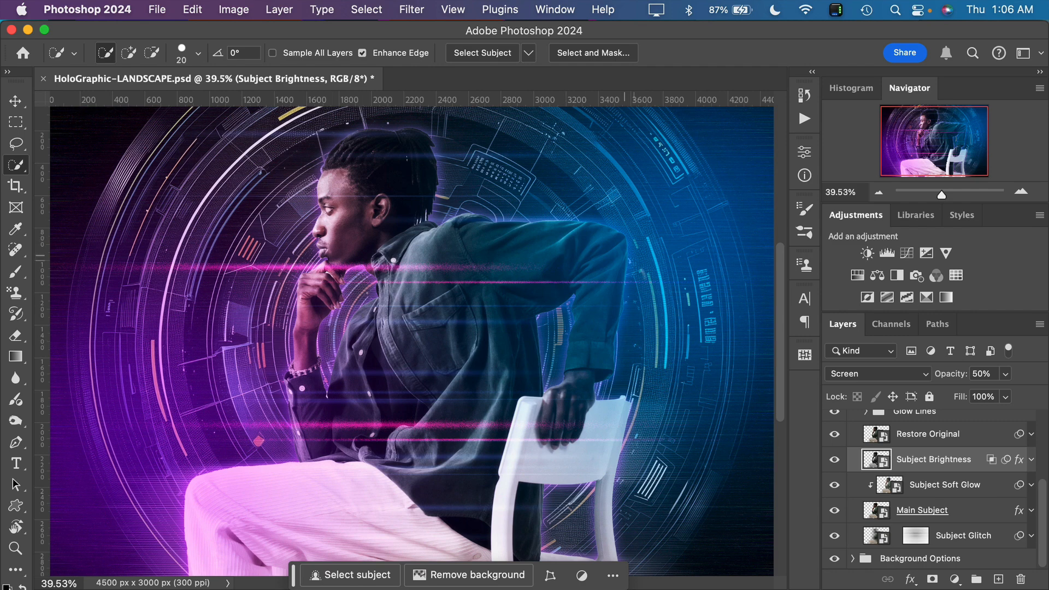
left_click(834, 486)
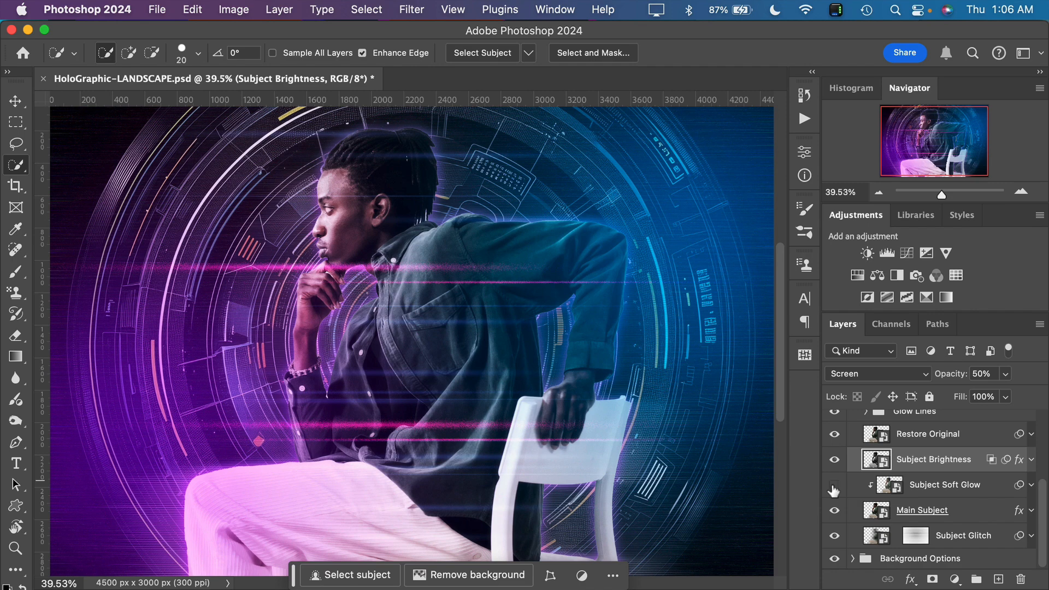
left_click(833, 488)
left_click(834, 488)
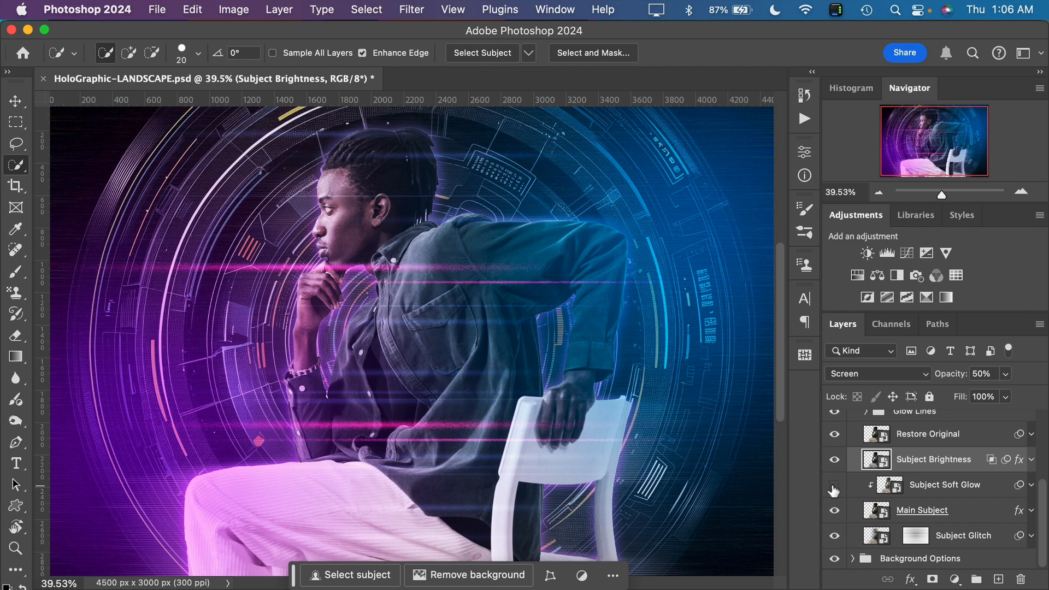
left_click(833, 488)
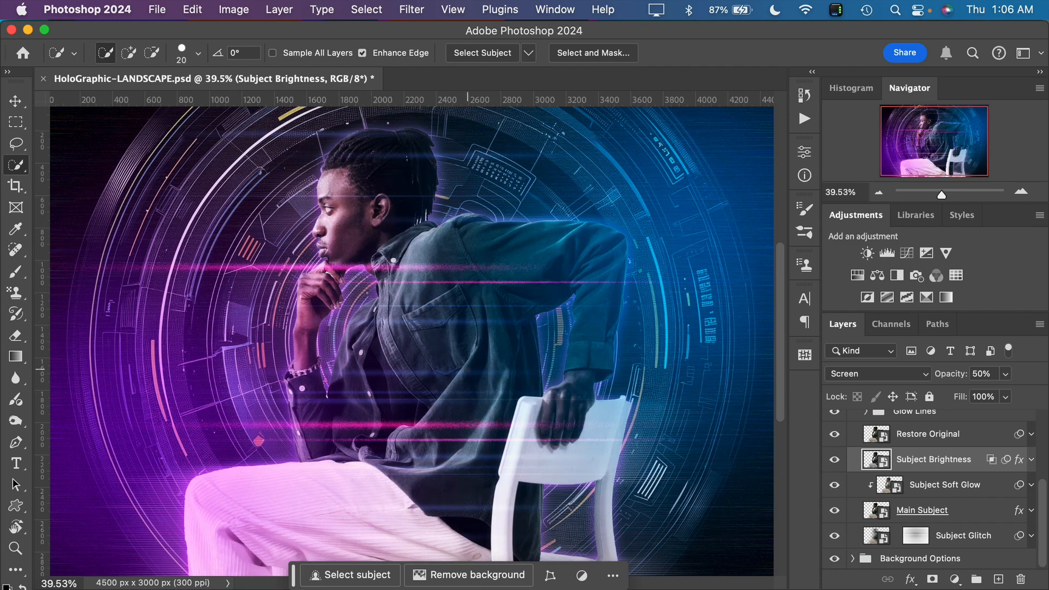
scroll(474, 377, "down", 2)
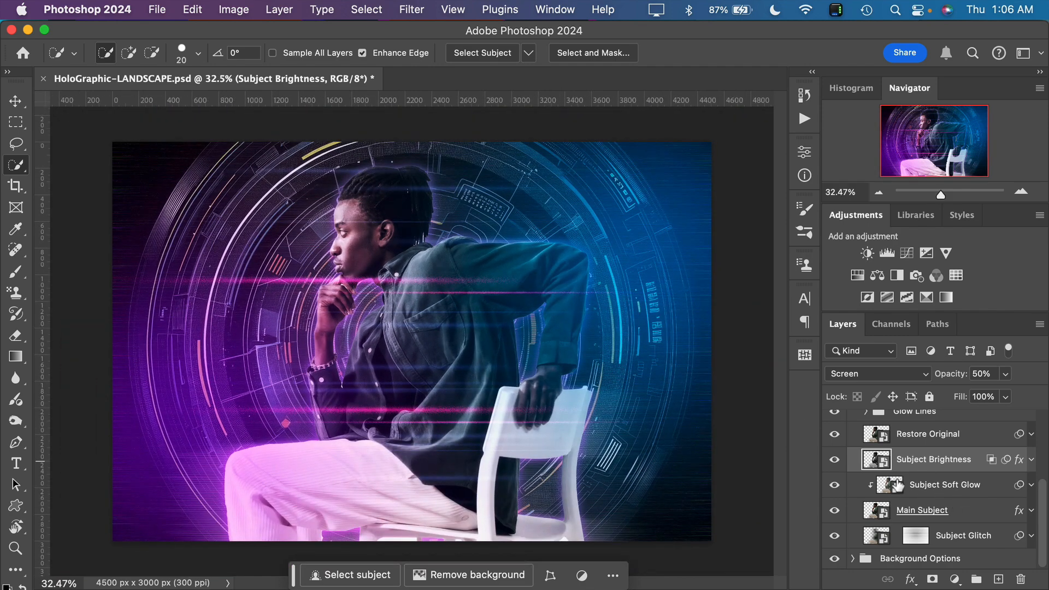
left_click(835, 511)
left_click(835, 511)
Compare the image with and without the Subject Glitch layer, leaving it shown
left_click(886, 538)
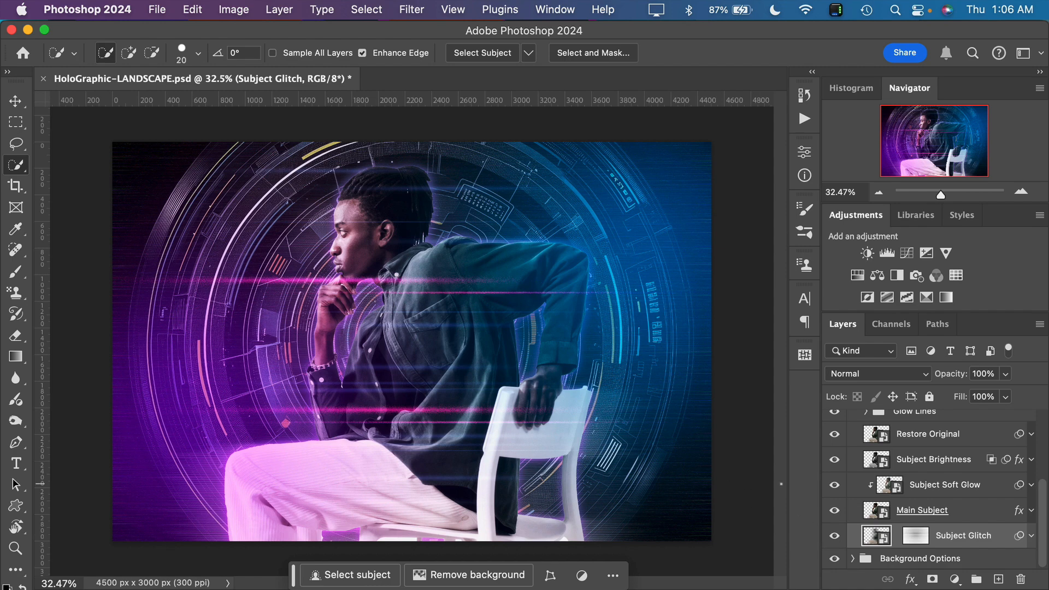
left_click(834, 537)
left_click(834, 537)
left_click(834, 537)
left_click(835, 537)
left_click(834, 537)
left_click(834, 537)
left_click(834, 537)
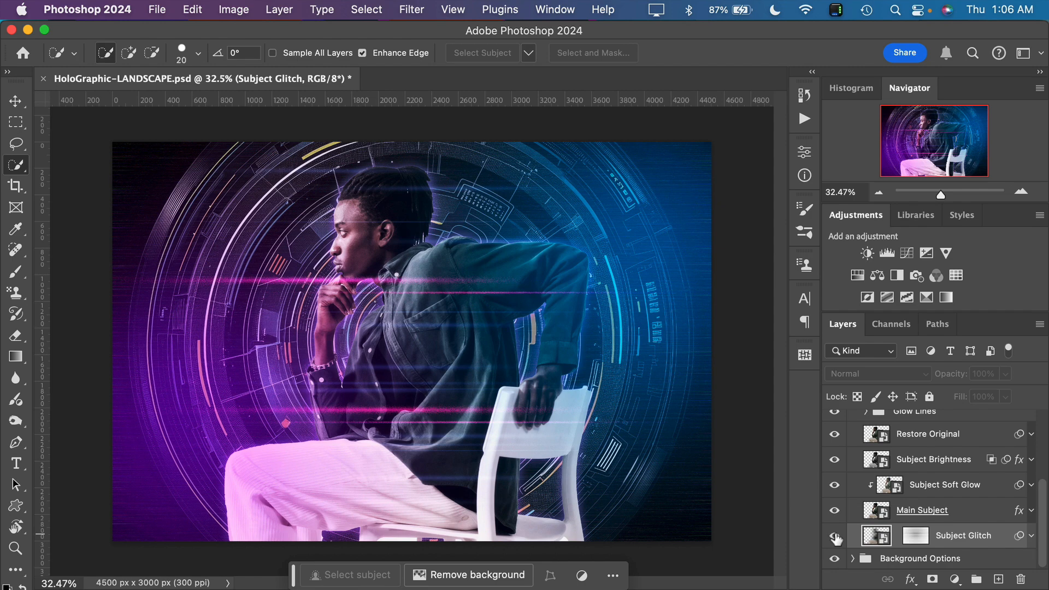
left_click(836, 538)
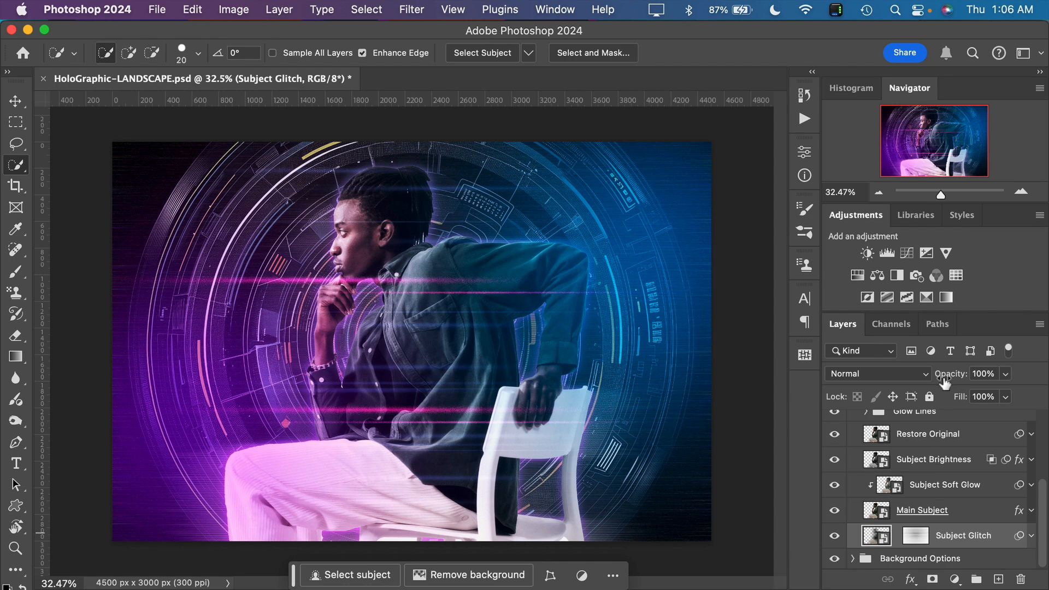
left_click(835, 537)
left_click(835, 538)
Collapse the HoloGraphic Effect group and expand the Background Options group to view its layers
scroll(901, 531, "up", 3)
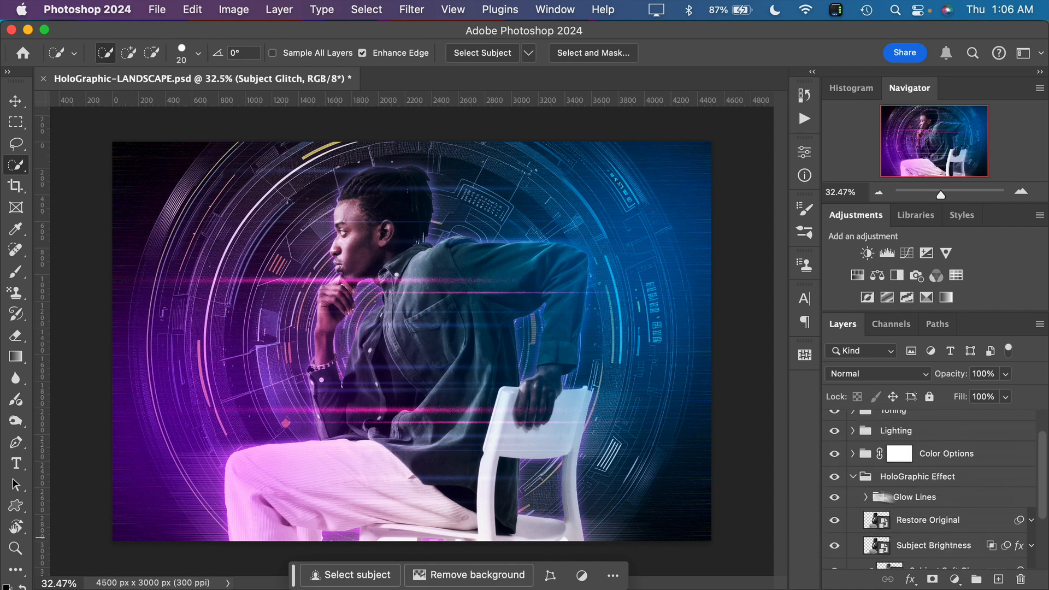
left_click(853, 479)
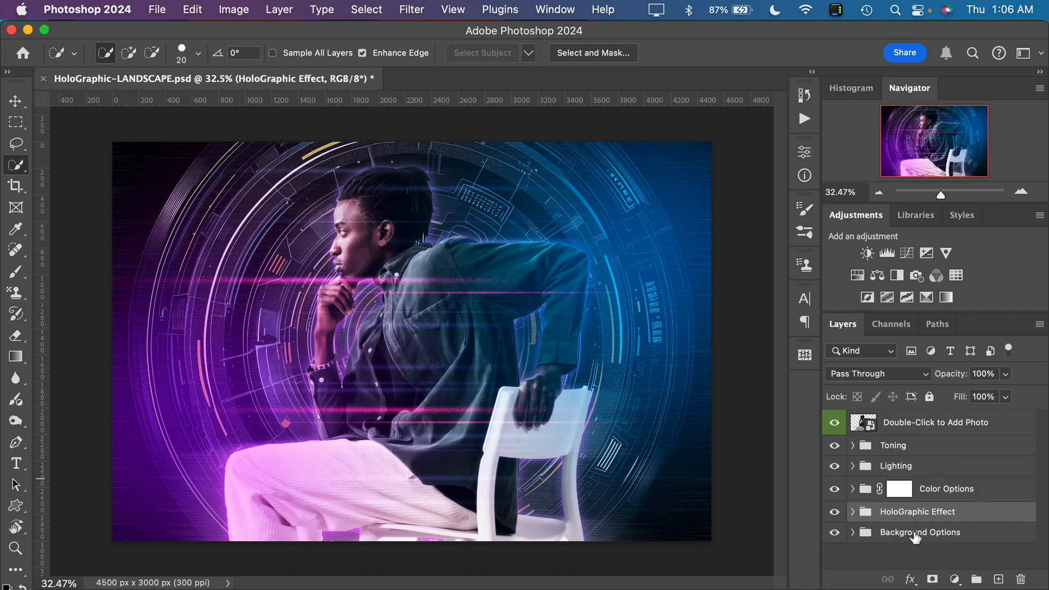
left_click(853, 533)
scroll(930, 518, "down", 1)
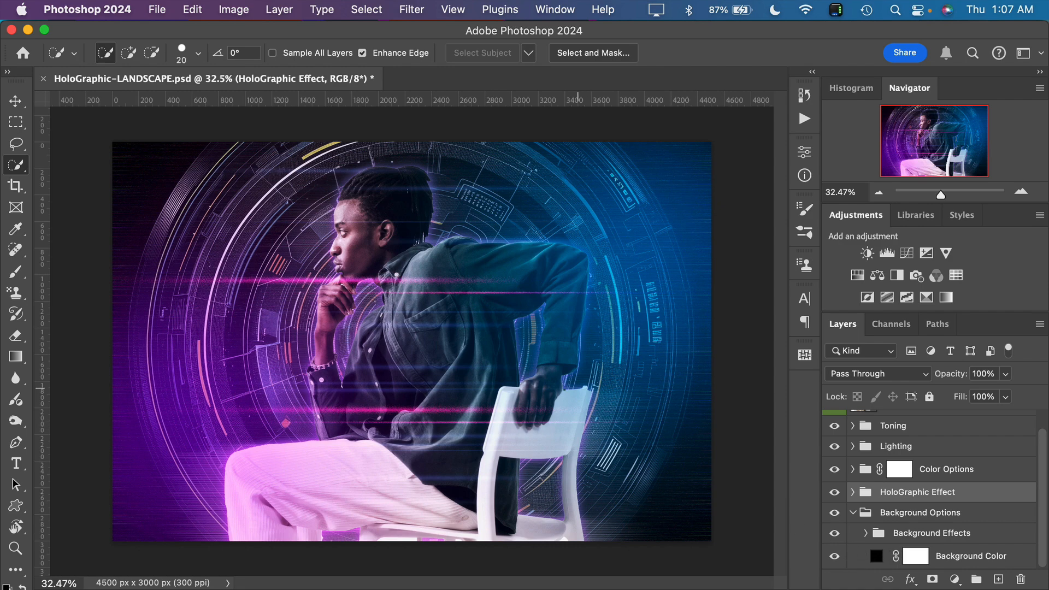
Try dark red, magenta, green and blue for the Background Color fill, and set it back to black (000000)
double_click(876, 557)
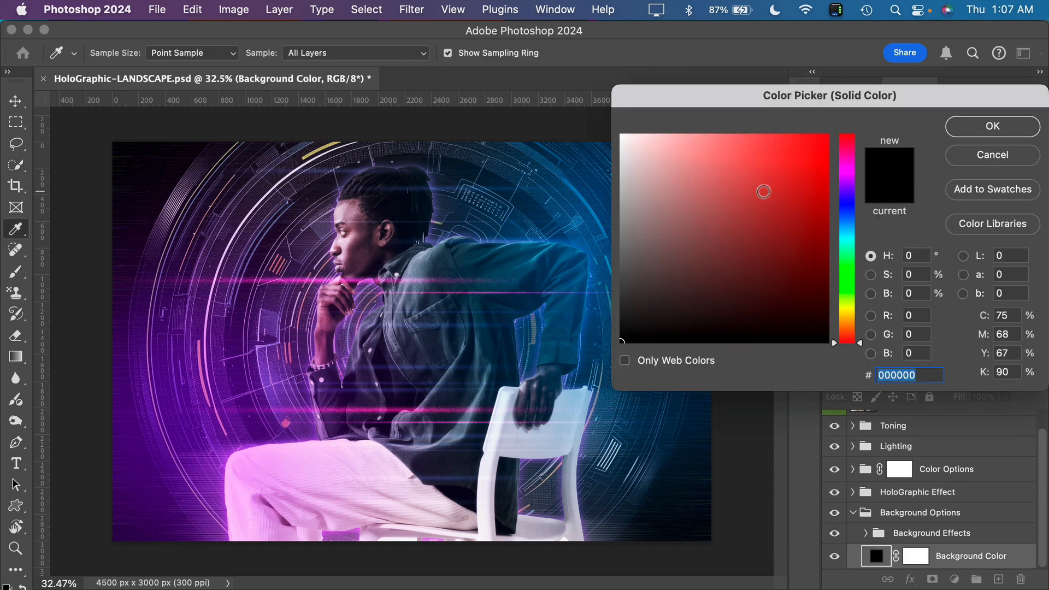
left_click(726, 297)
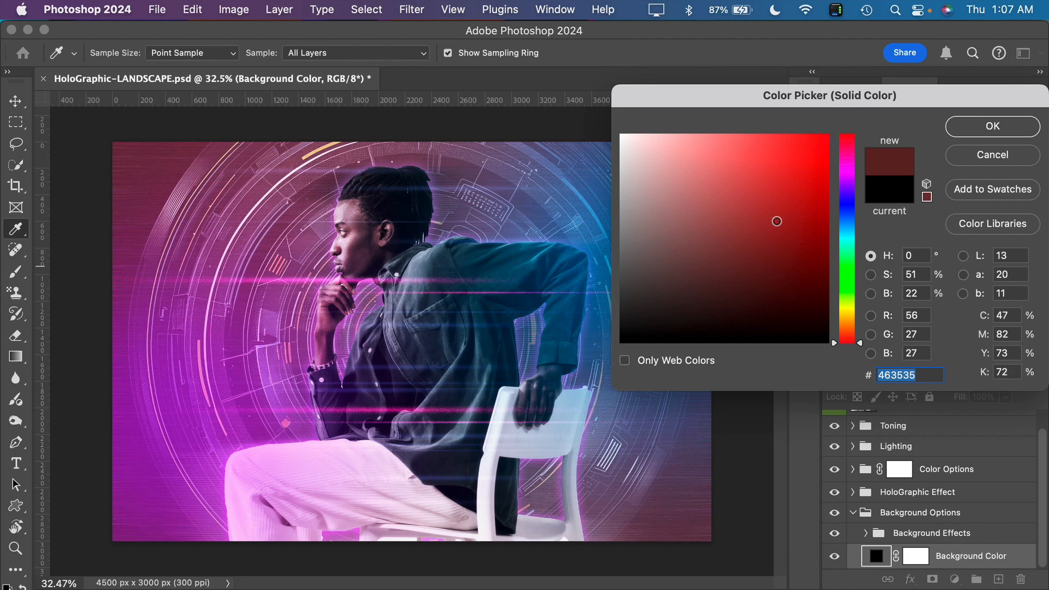
left_click_drag(776, 222, 854, 181)
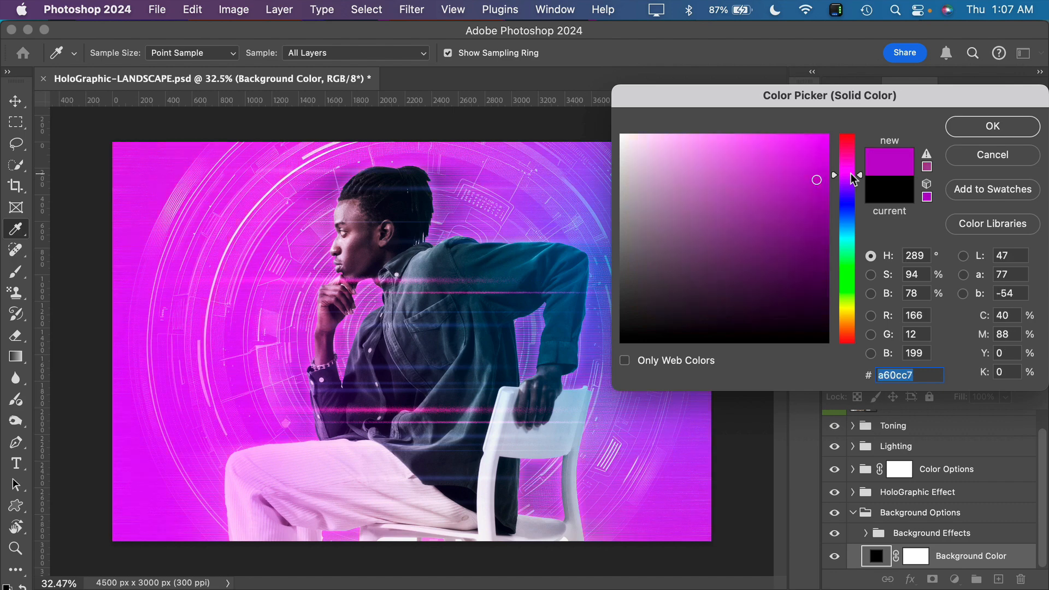
left_click_drag(789, 245, 833, 246)
left_click(847, 265)
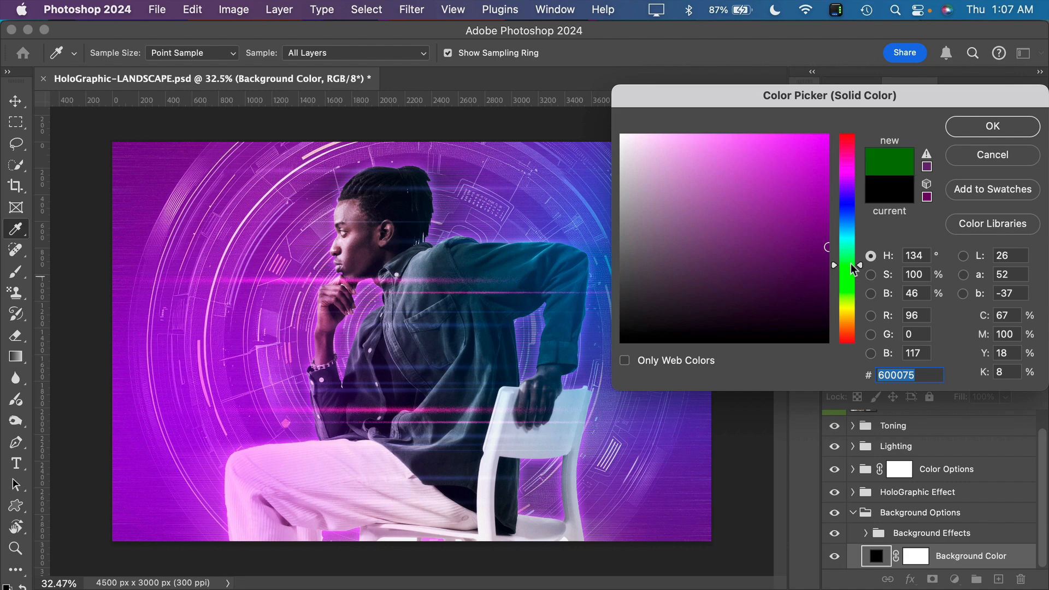
left_click_drag(740, 214, 814, 291)
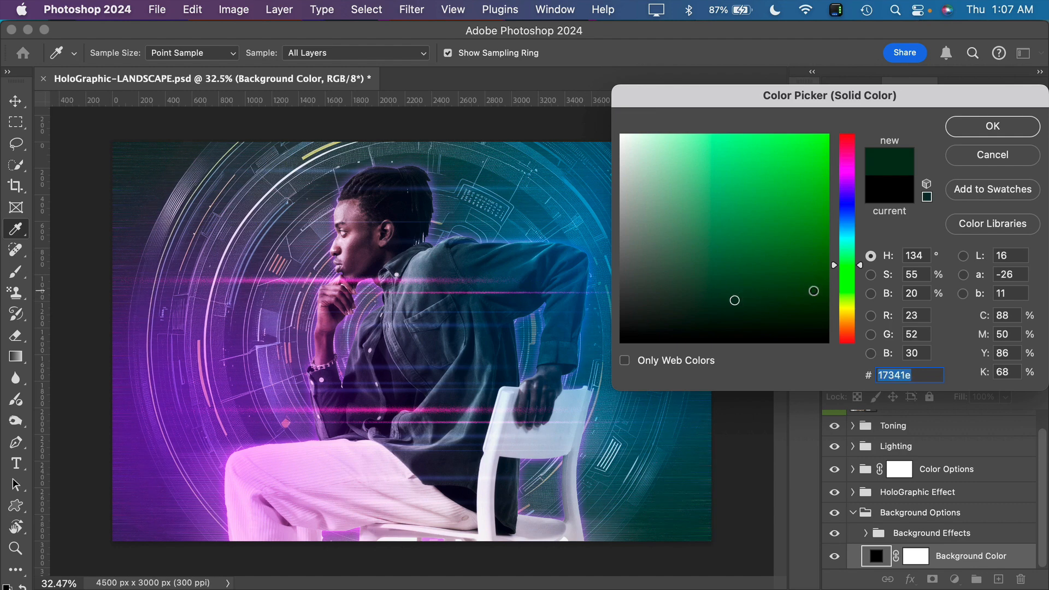
left_click(849, 200)
left_click_drag(806, 278, 526, 359)
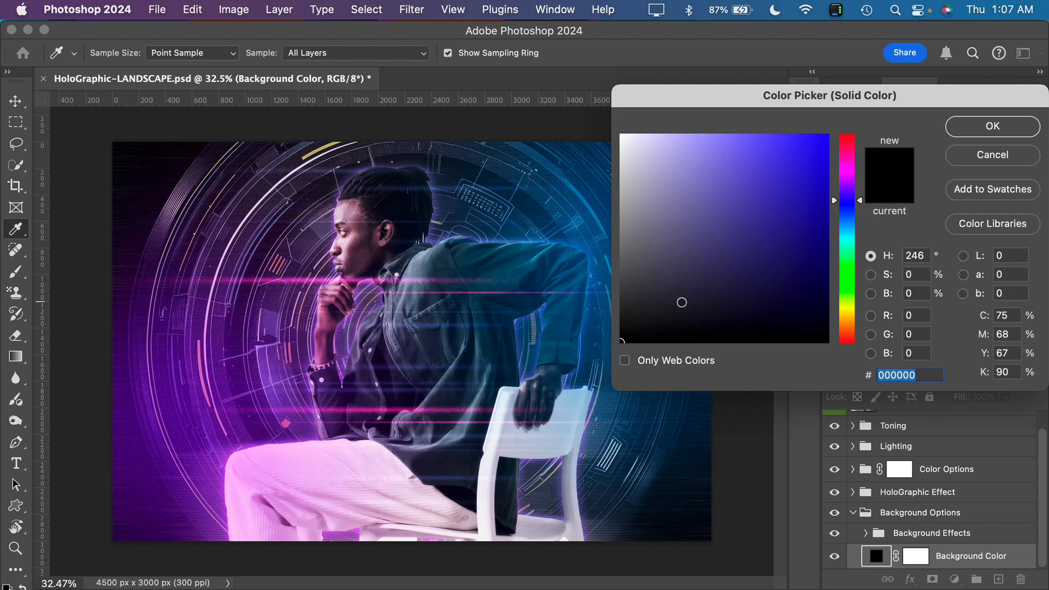
left_click_drag(681, 302, 585, 354)
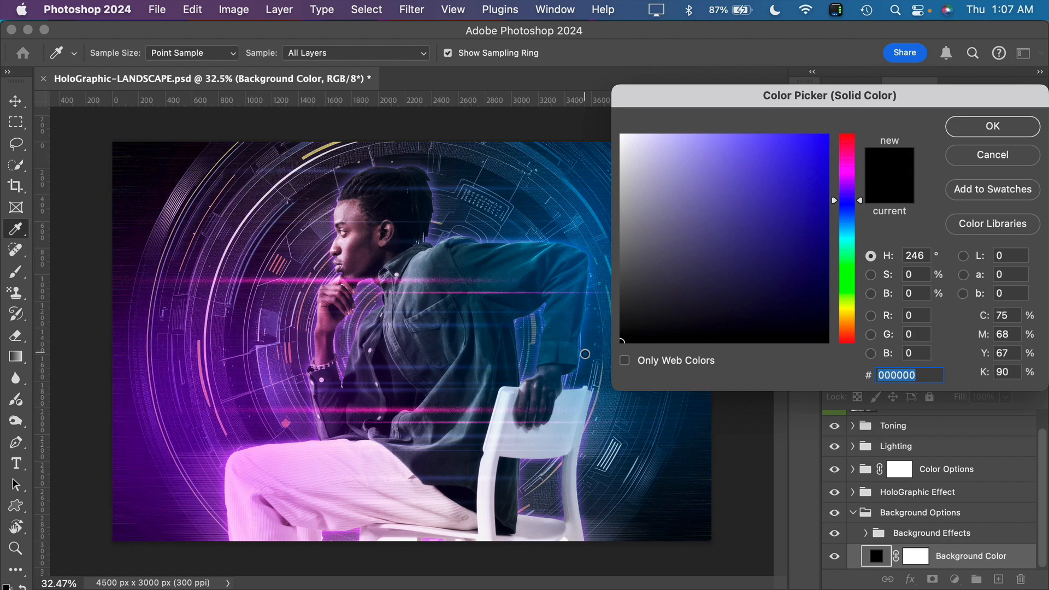
left_click(1016, 129)
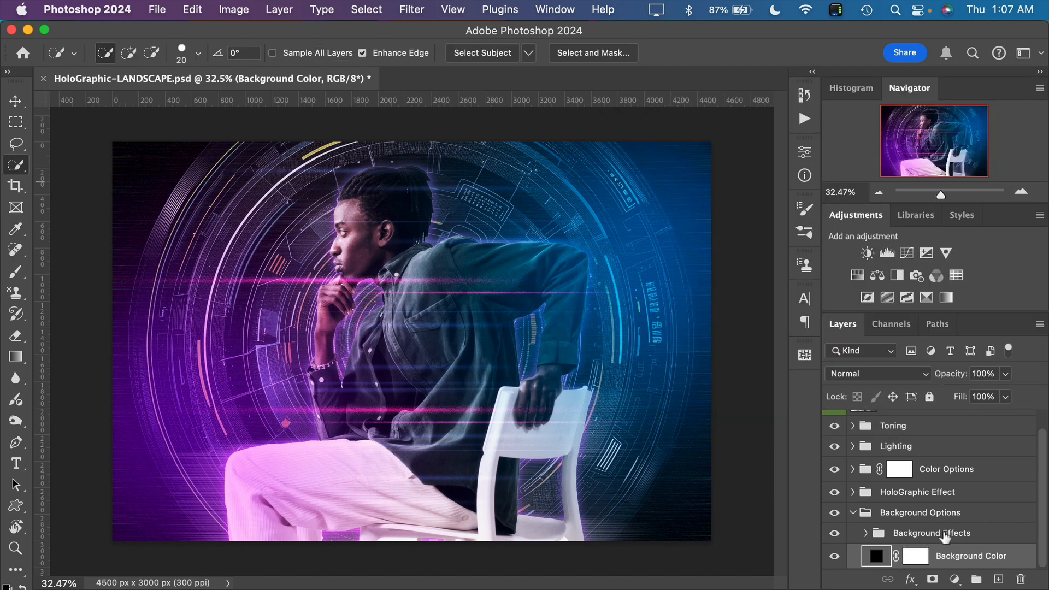
Expand the Background Effects group and look through its layers
left_click(866, 534)
scroll(918, 530, "down", 5)
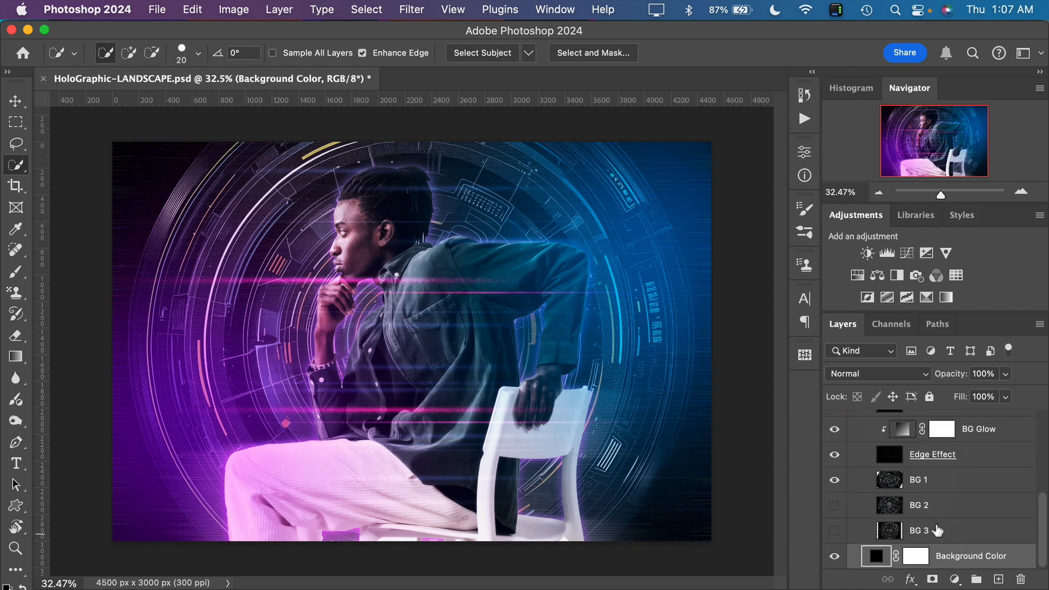
scroll(938, 530, "up", 2)
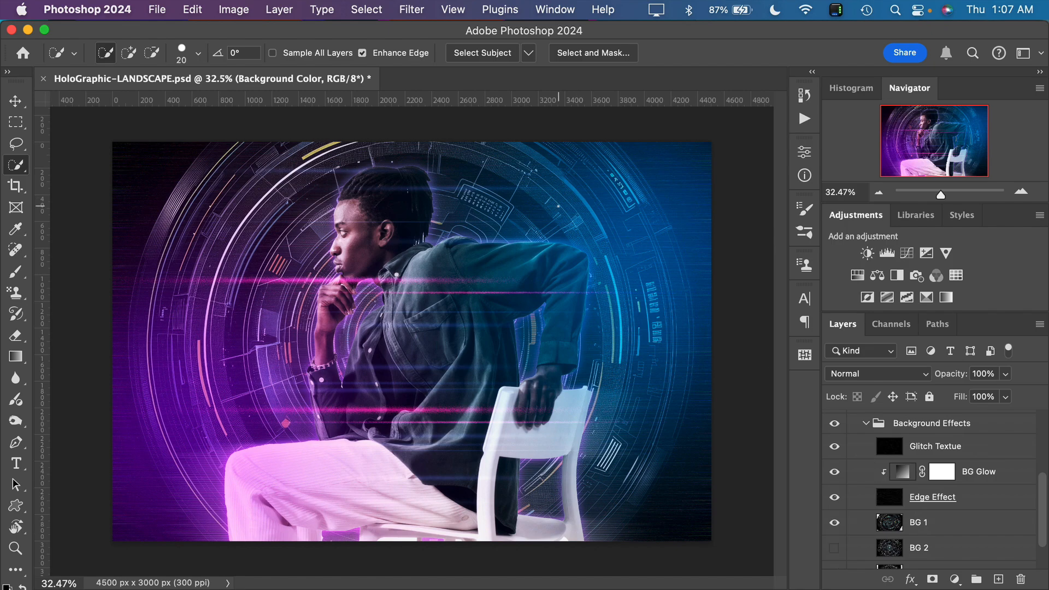
Raise the Glitch Textue layer's opacity to 100% while viewing the upper part of the image up close
scroll(421, 311, "up", 2)
scroll(559, 206, "up", 3)
scroll(558, 206, "up", 5)
scroll(559, 206, "right", 2)
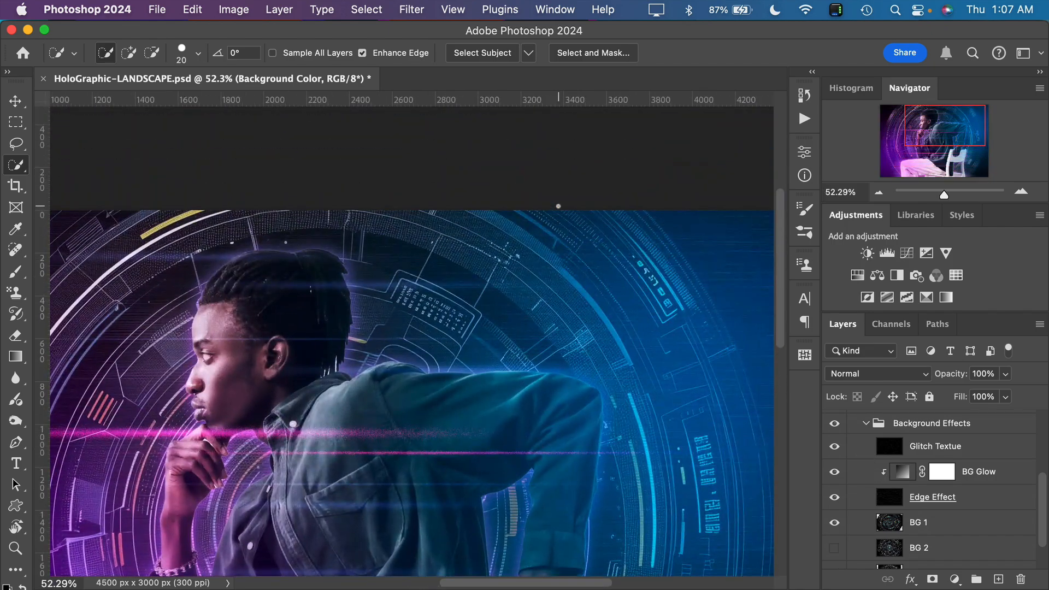
scroll(559, 206, "down", 1)
scroll(558, 207, "down", 1)
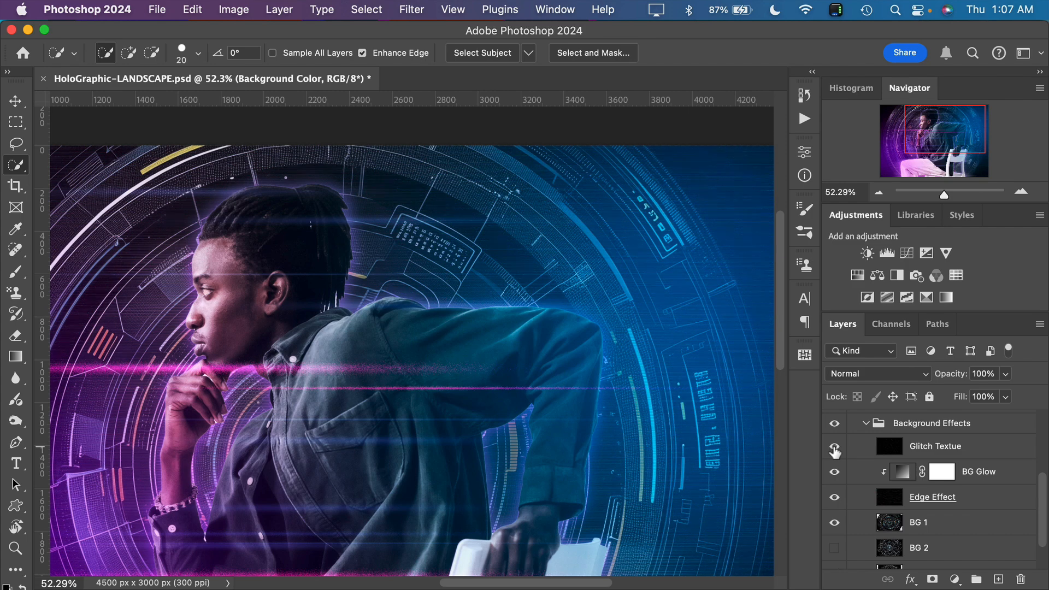
left_click(910, 451)
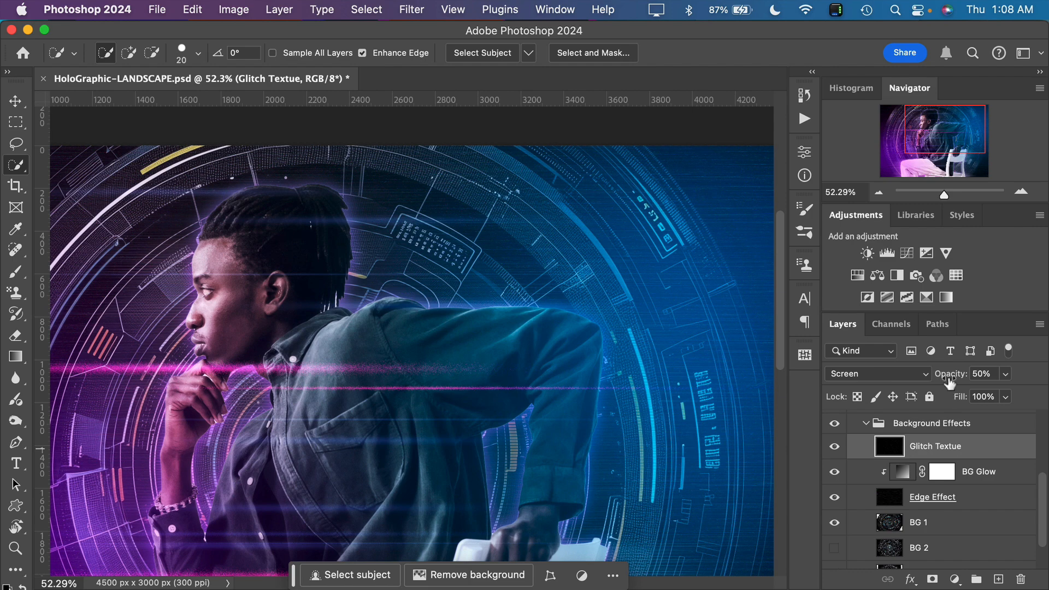
left_click_drag(951, 380, 1046, 376)
Compare the background up close with and without the Glitch Textue layer, leaving it shown
left_click(835, 447)
left_click(835, 448)
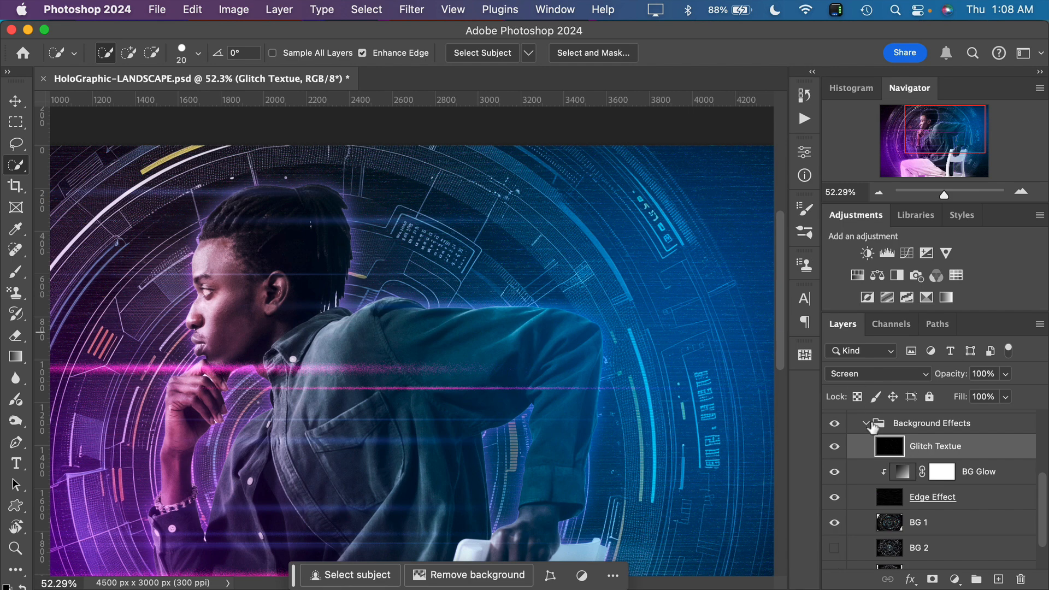
left_click(836, 447)
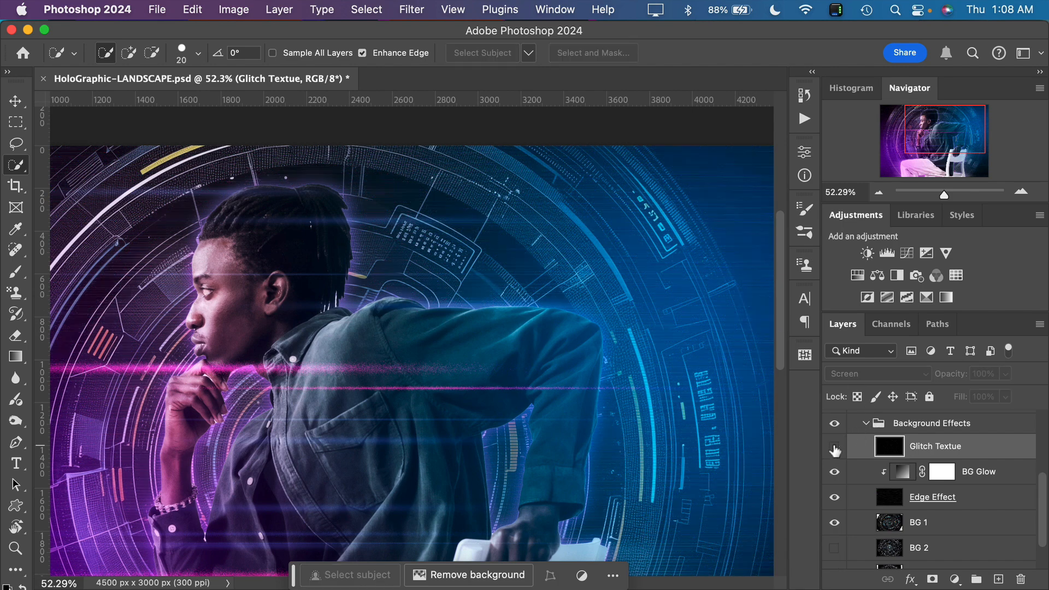
left_click(835, 447)
left_click(836, 447)
left_click(835, 447)
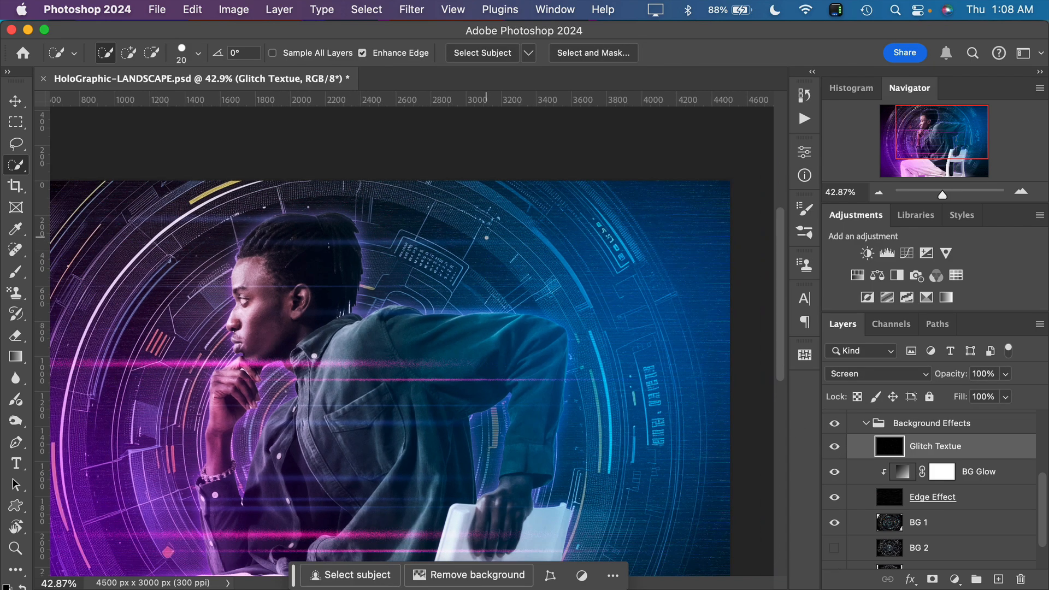
Compare the whole image with and without the Glitch Textue layer, and set its opacity to 40%
key("super+0")
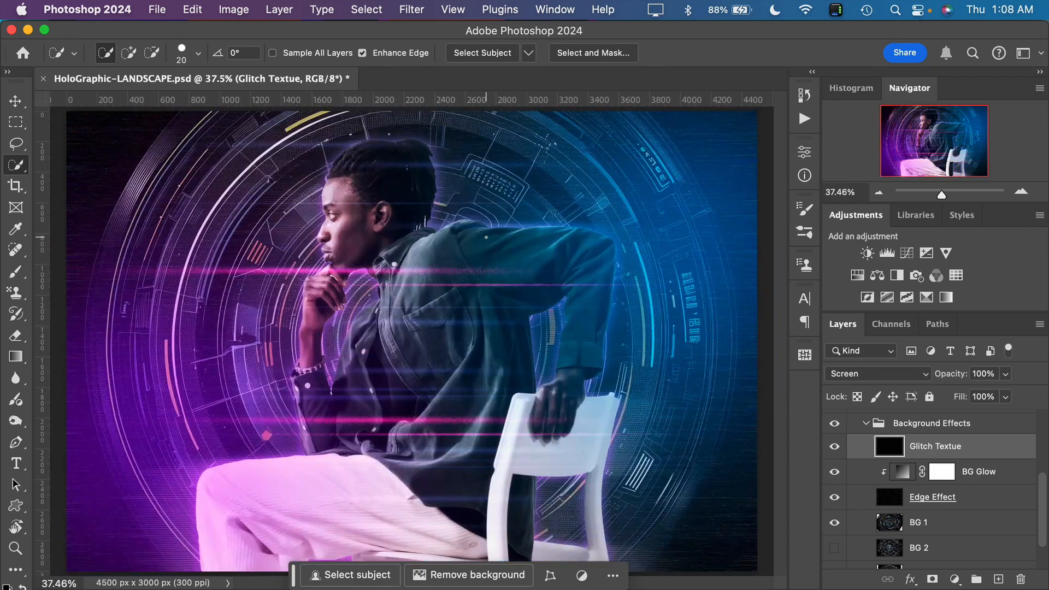
scroll(487, 237, "down", 3)
scroll(486, 237, "up", 1)
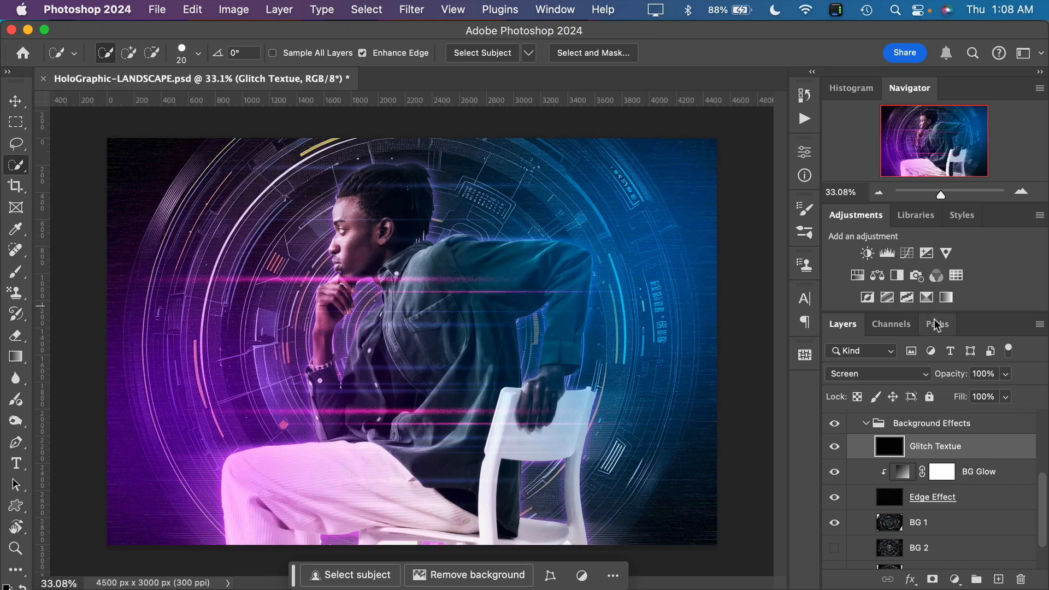
left_click(835, 448)
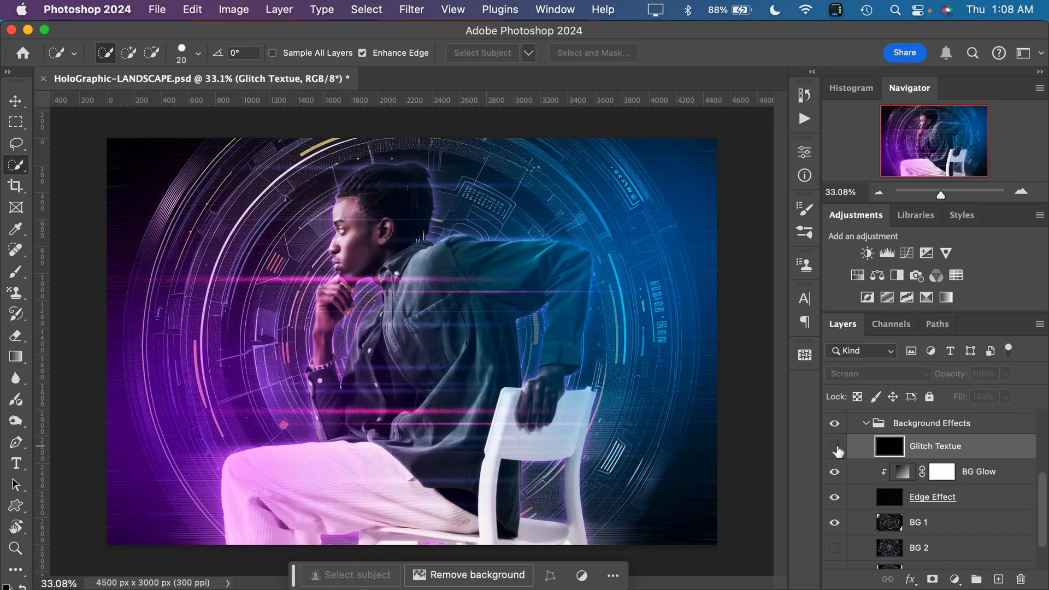
left_click(836, 447)
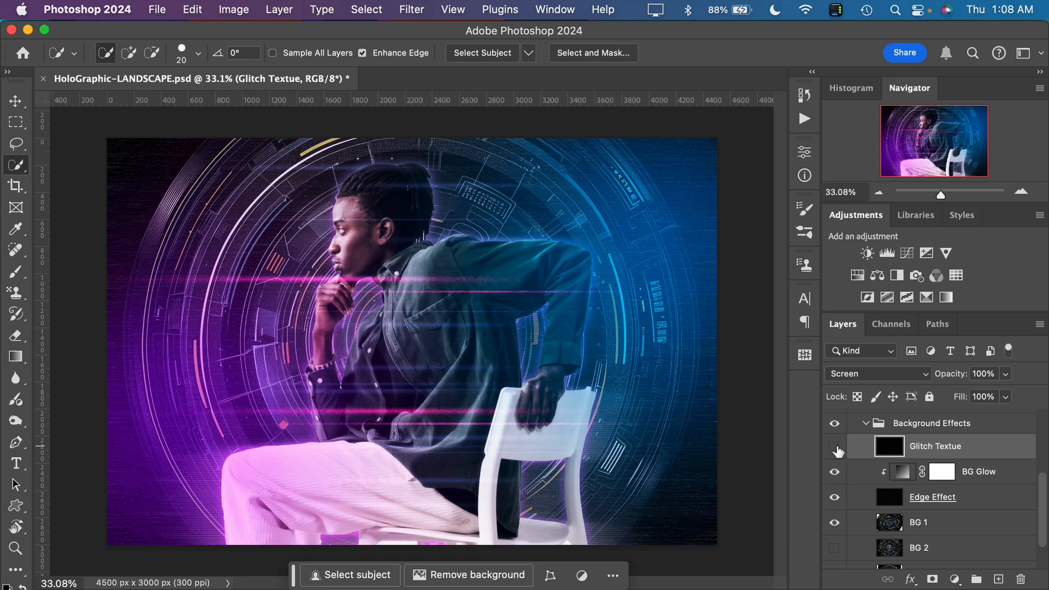
left_click(836, 447)
left_click_drag(956, 376, 907, 377)
Compare the image with and without the Edge Effect and Glitch Textue layers, leaving both shown
left_click(834, 499)
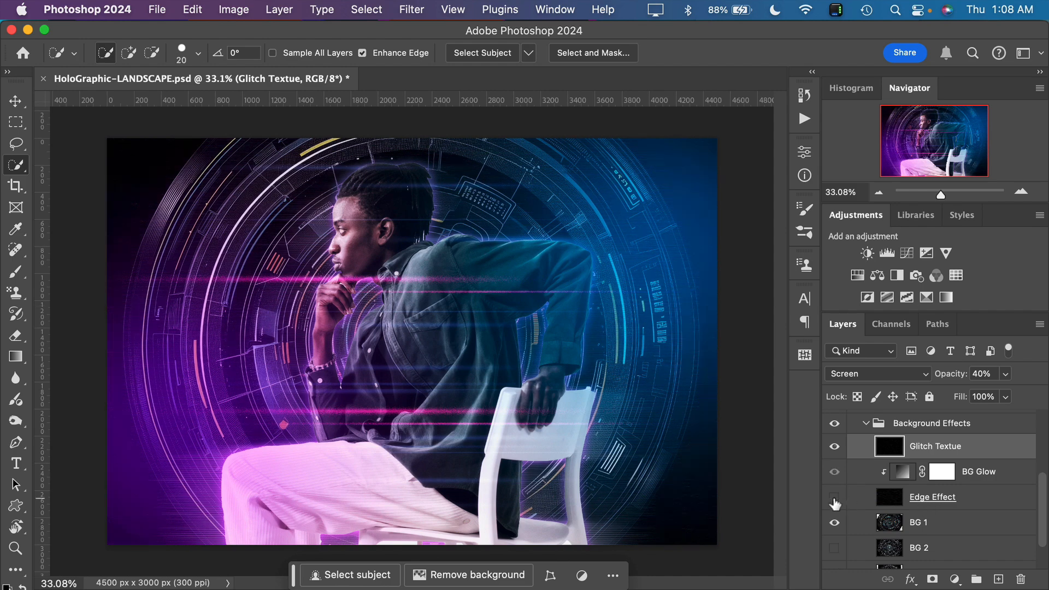
left_click(835, 499)
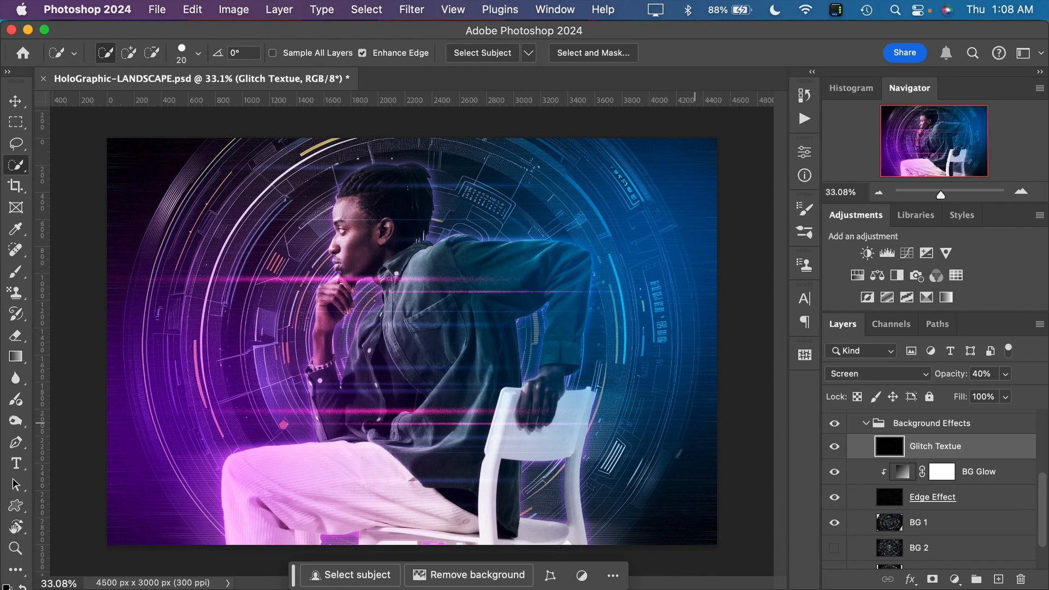
left_click(834, 498)
left_click(834, 498)
left_click(835, 499)
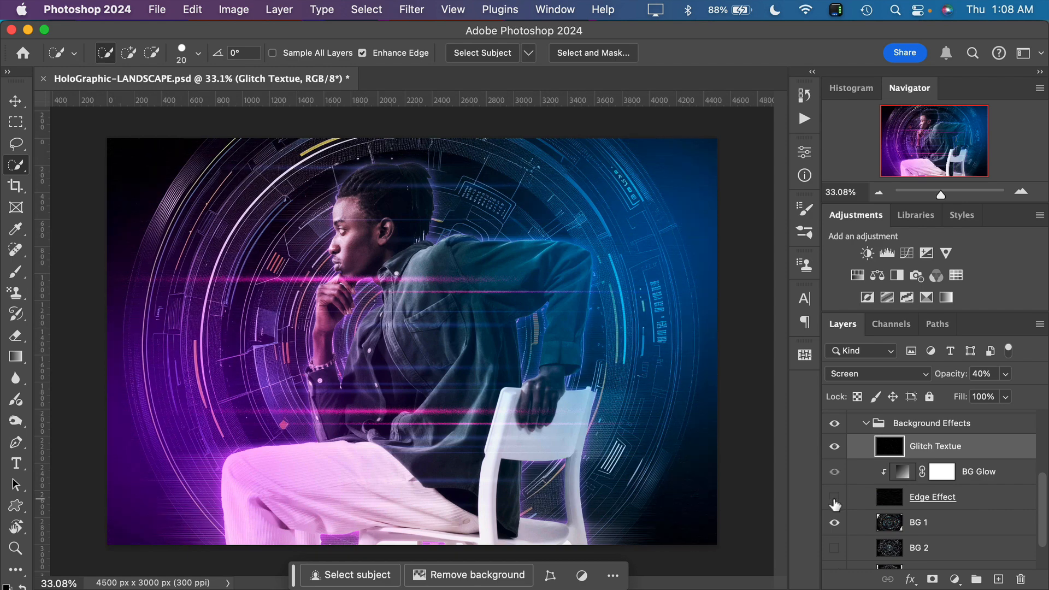
left_click(835, 500)
left_click(835, 499)
left_click(835, 447)
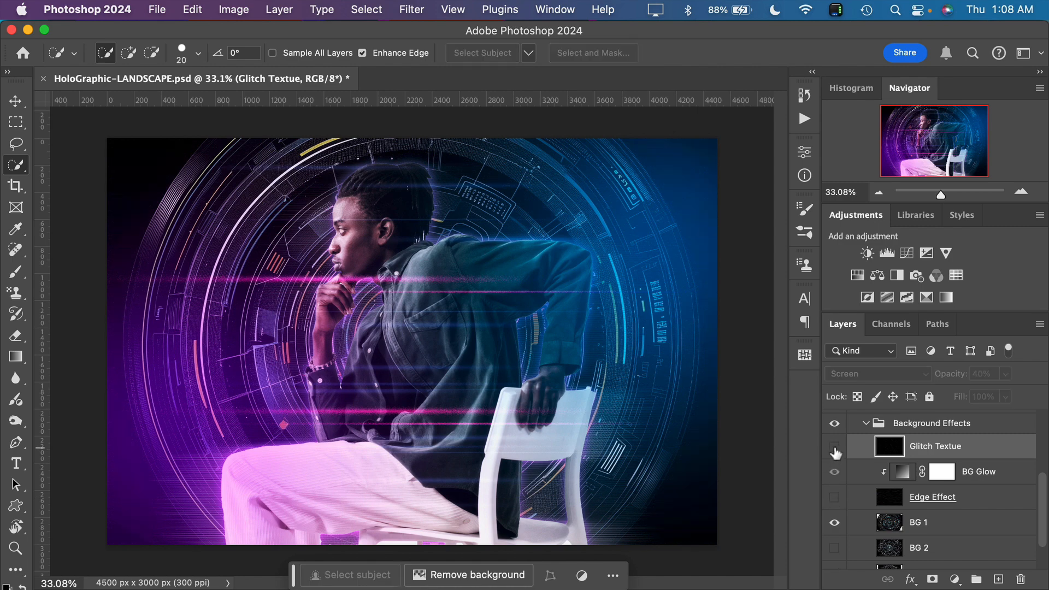
left_click(834, 447)
left_click(834, 498)
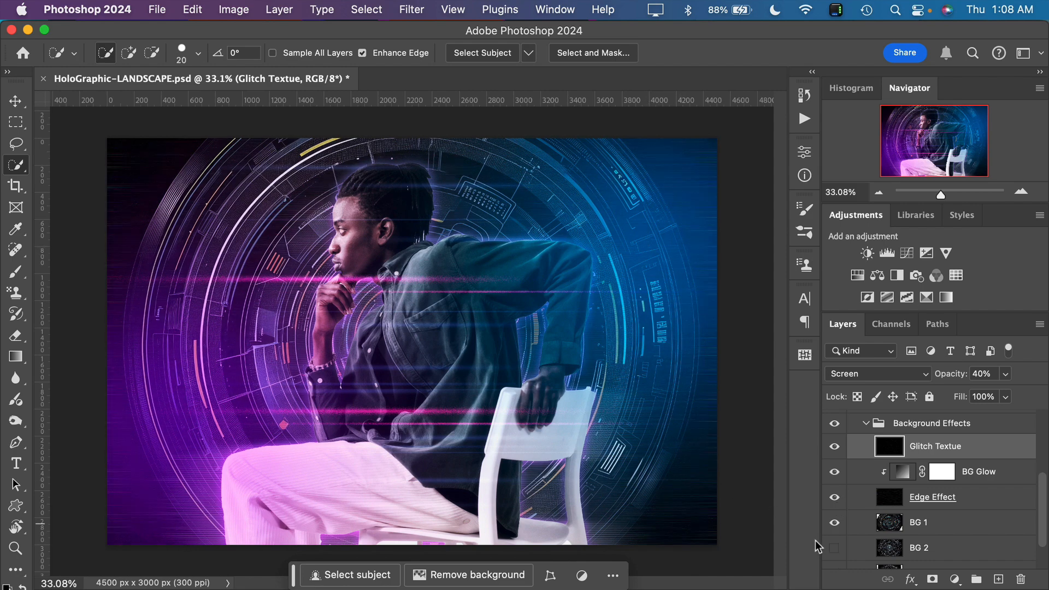
Set the Edge Effect layer's opacity to 25%
left_click(889, 500)
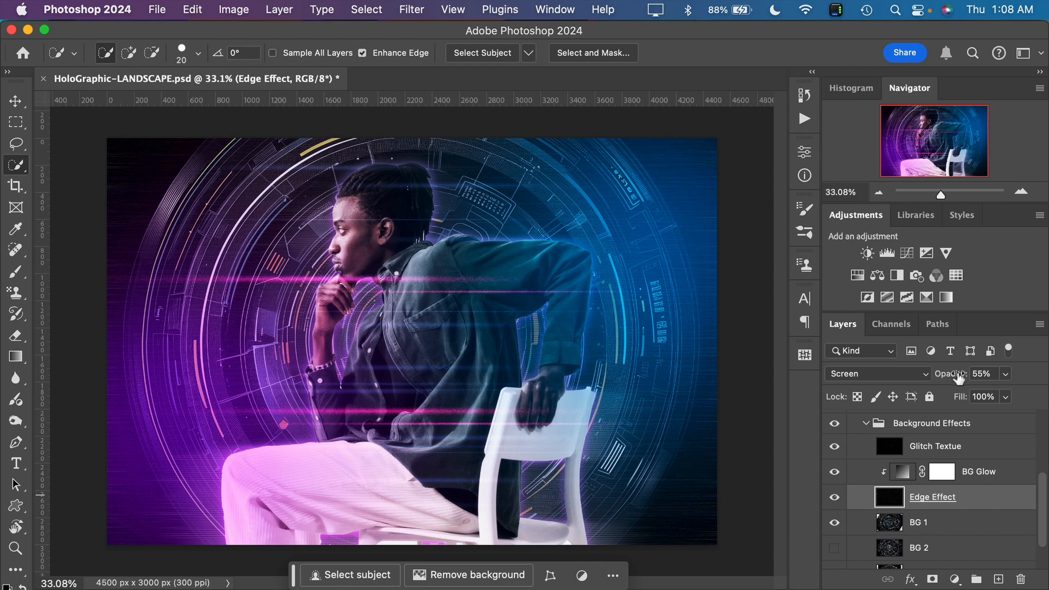
mouse_move(959, 378)
left_mouse_down()
mouse_move(943, 379)
mouse_move(1039, 381)
mouse_move(976, 389)
left_mouse_up()
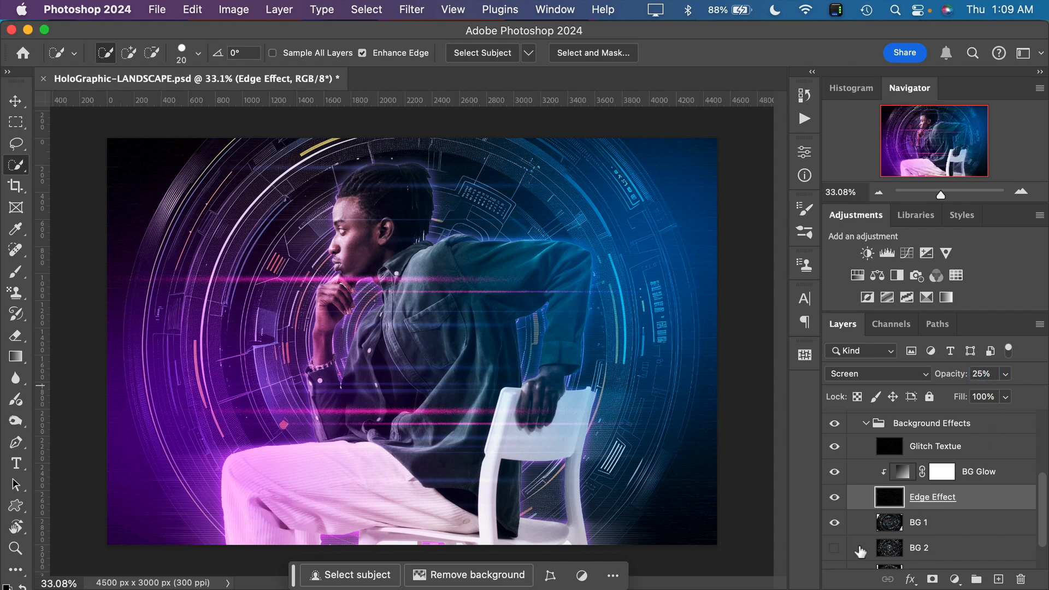
Compare the background with and without the BG 1 layer, leaving it shown
scroll(861, 551, "down", 1)
scroll(861, 551, "down", 1)
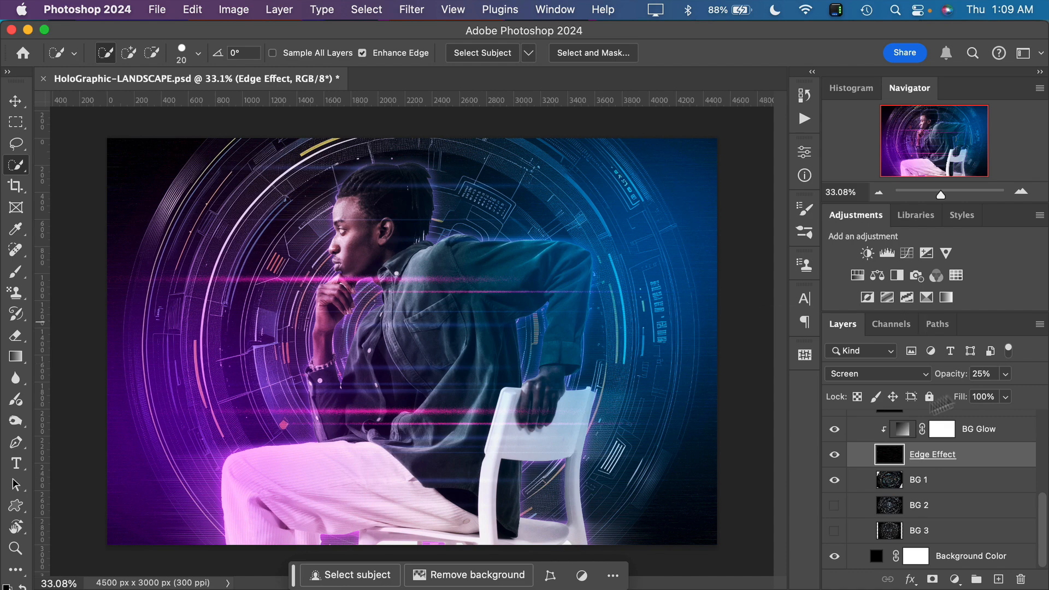
left_click(835, 481)
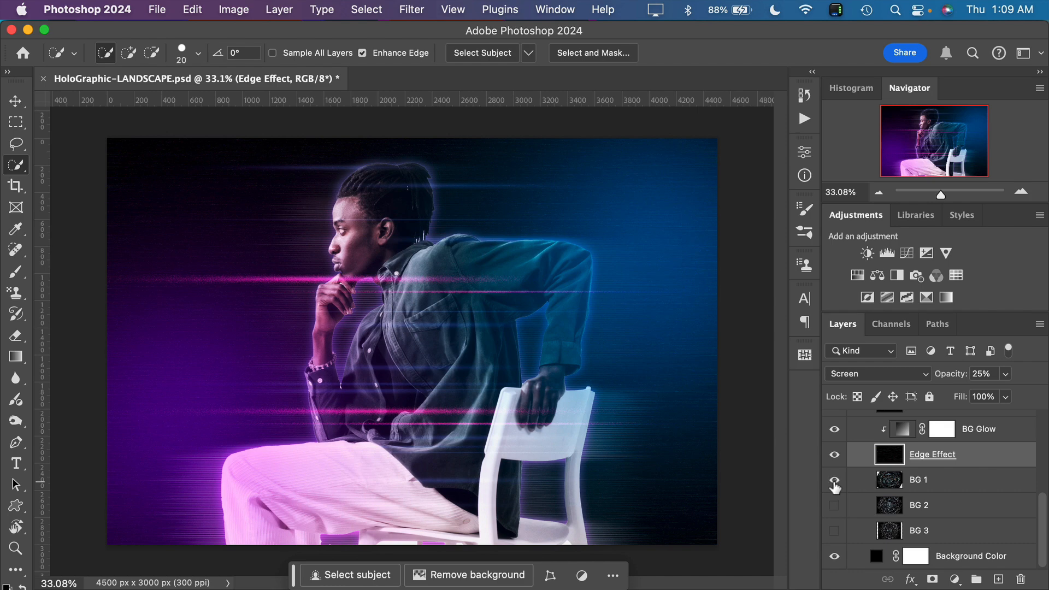
left_click(835, 482)
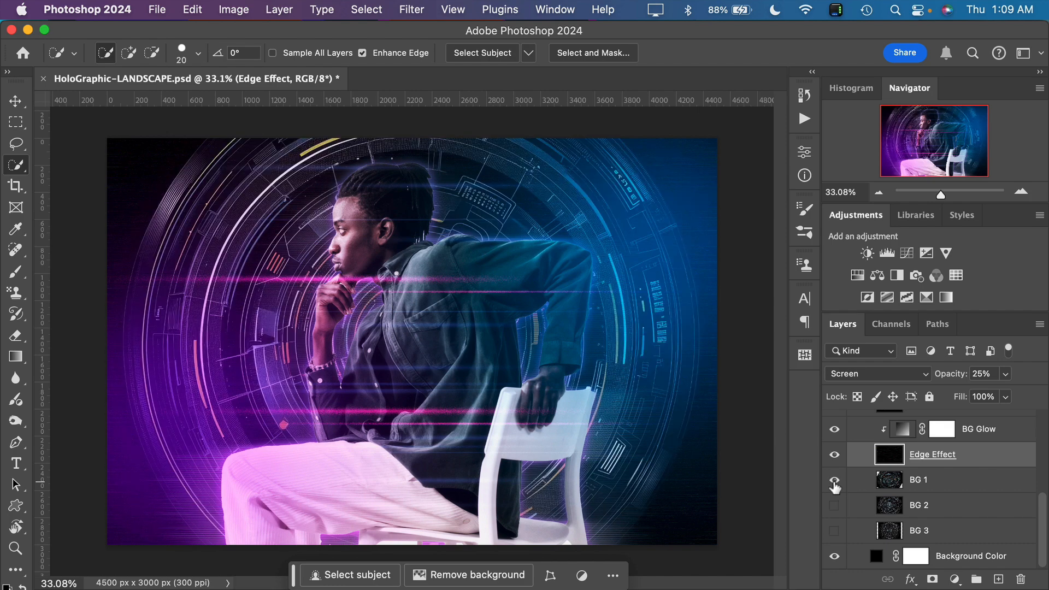
Hide BG 1, preview BG 2 in its place, and leave only BG 3 shown as the background pattern
left_click(835, 481)
left_click(834, 506)
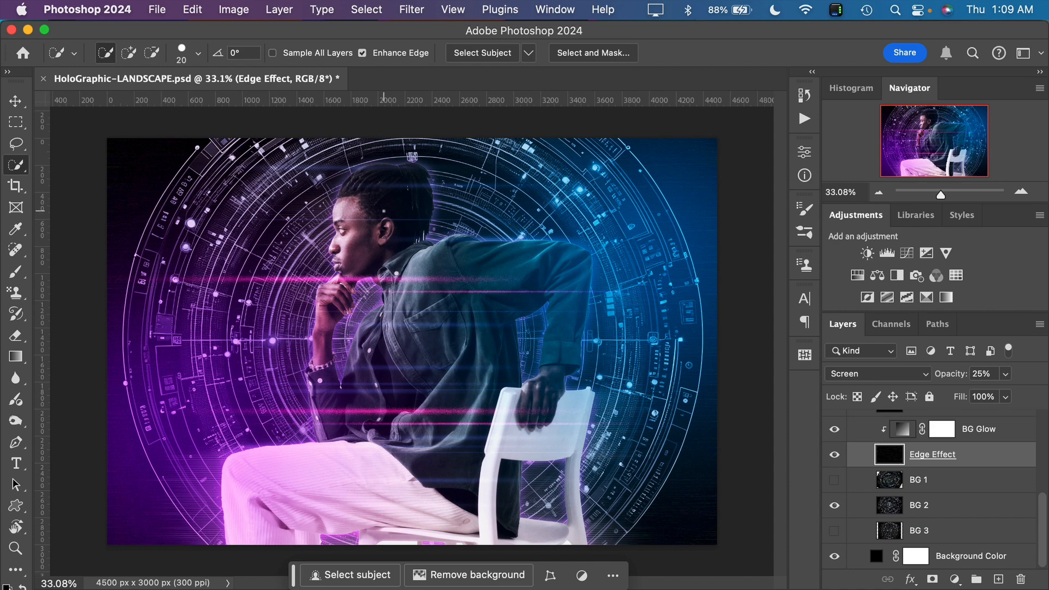
left_click(835, 506)
left_click(835, 530)
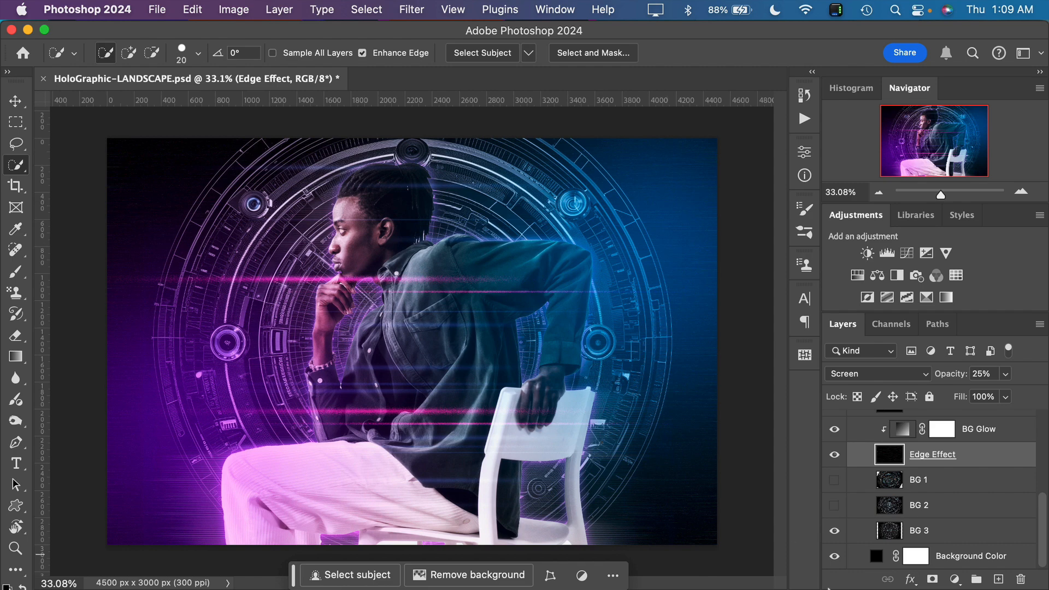
left_click(834, 532)
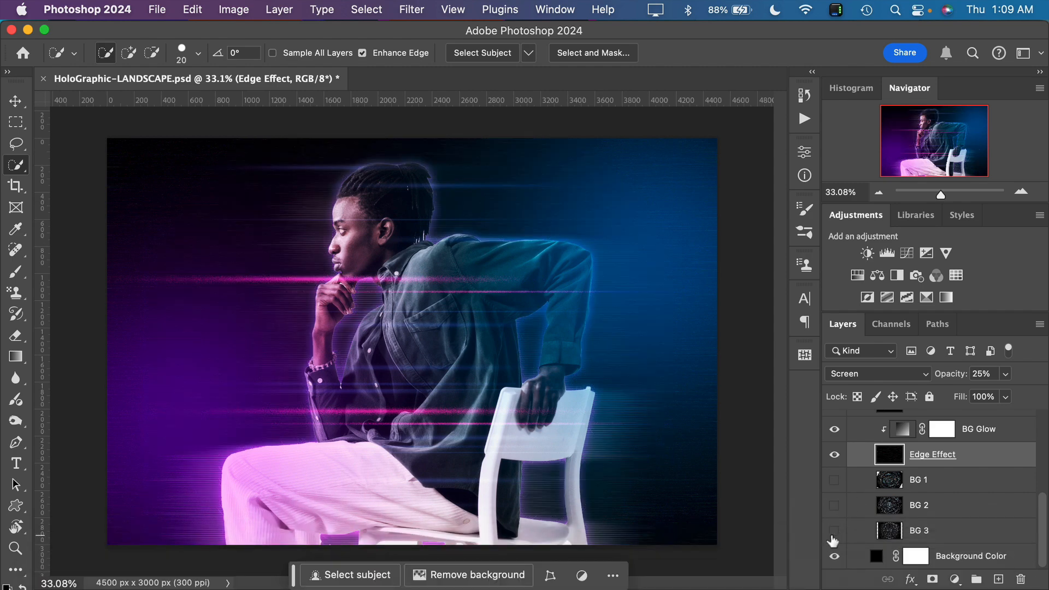
left_click(834, 531)
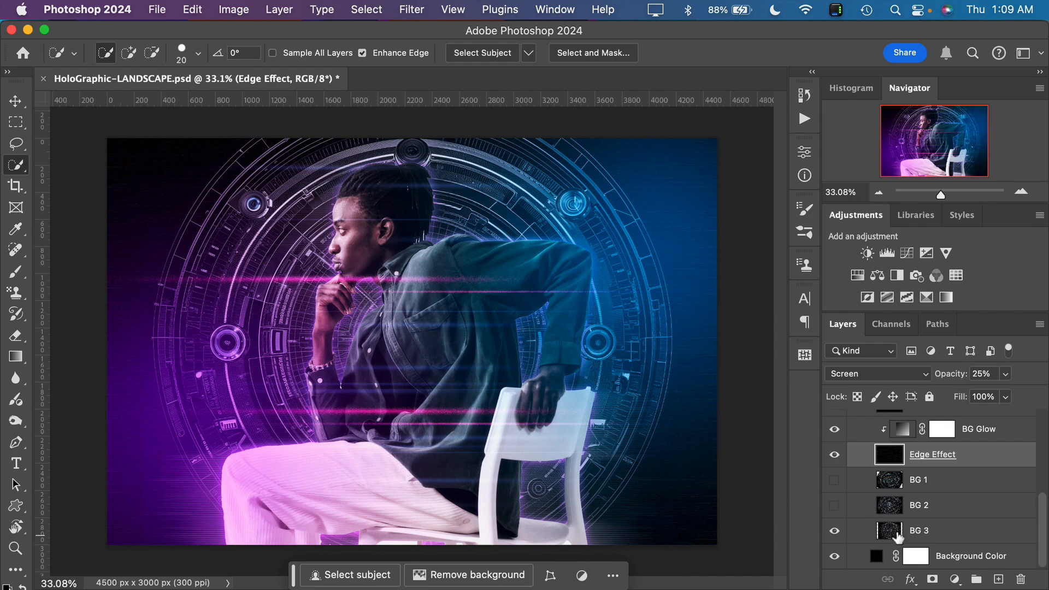
Scale the BG 3 layer to 117.85% and move it down to Y 2058 px with Free Transform
left_click(897, 536)
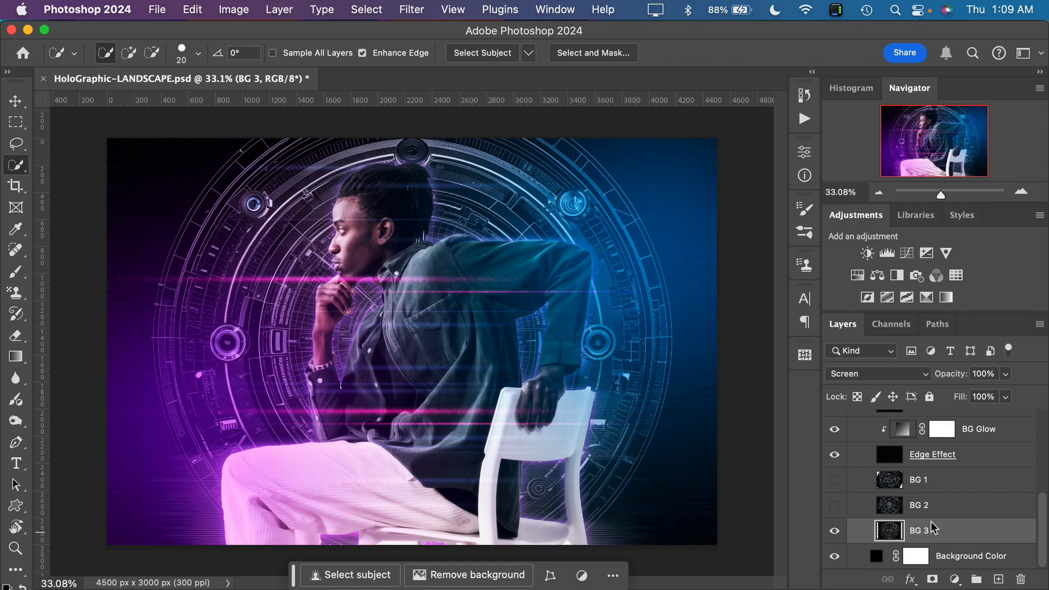
key("super+t")
scroll(536, 366, "down", 3)
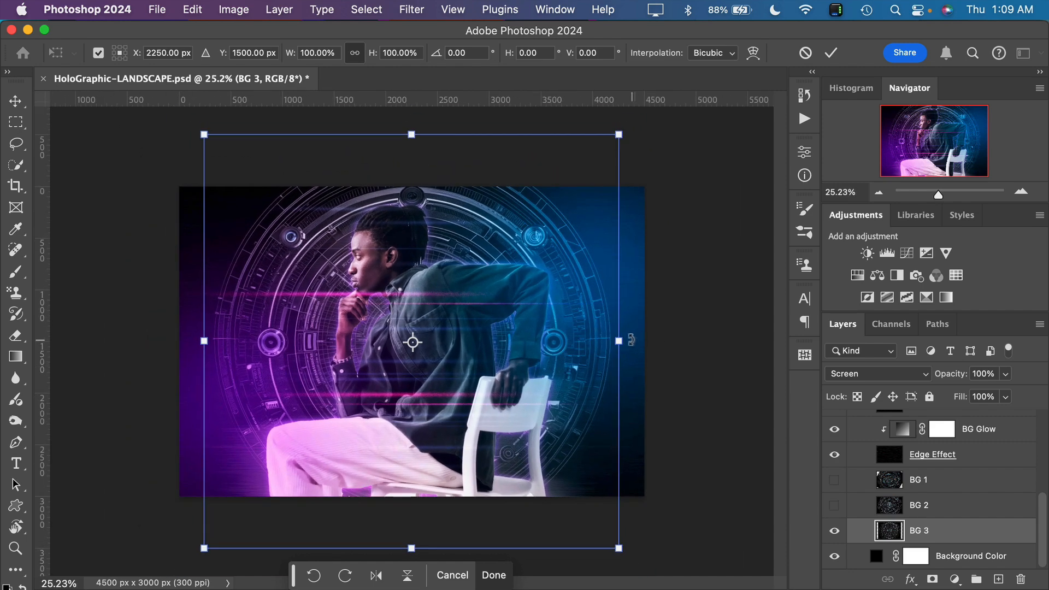
left_click_drag(620, 340, 661, 337)
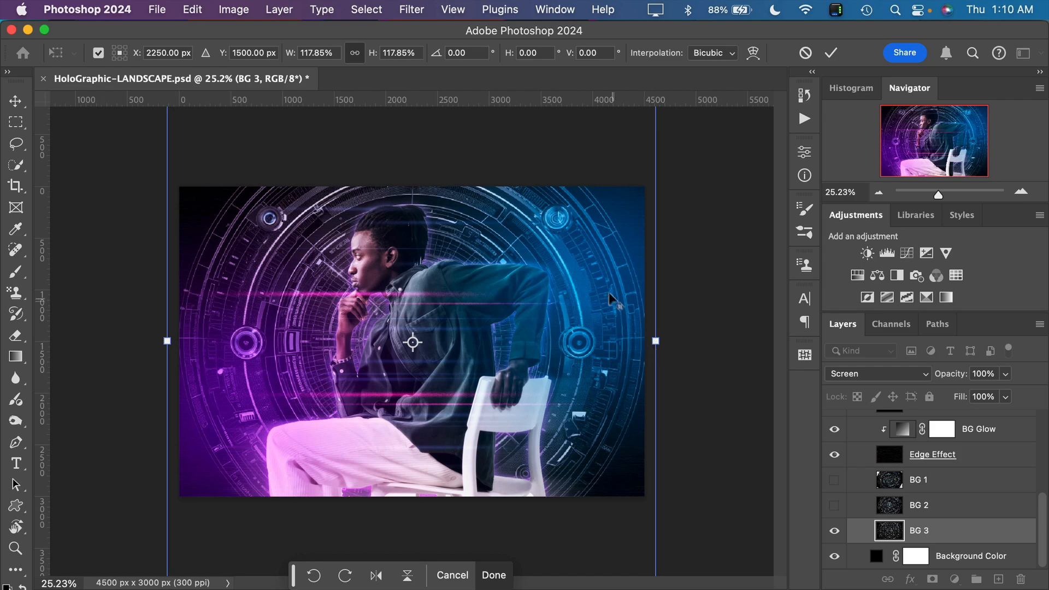
left_click_drag(606, 288, 605, 347)
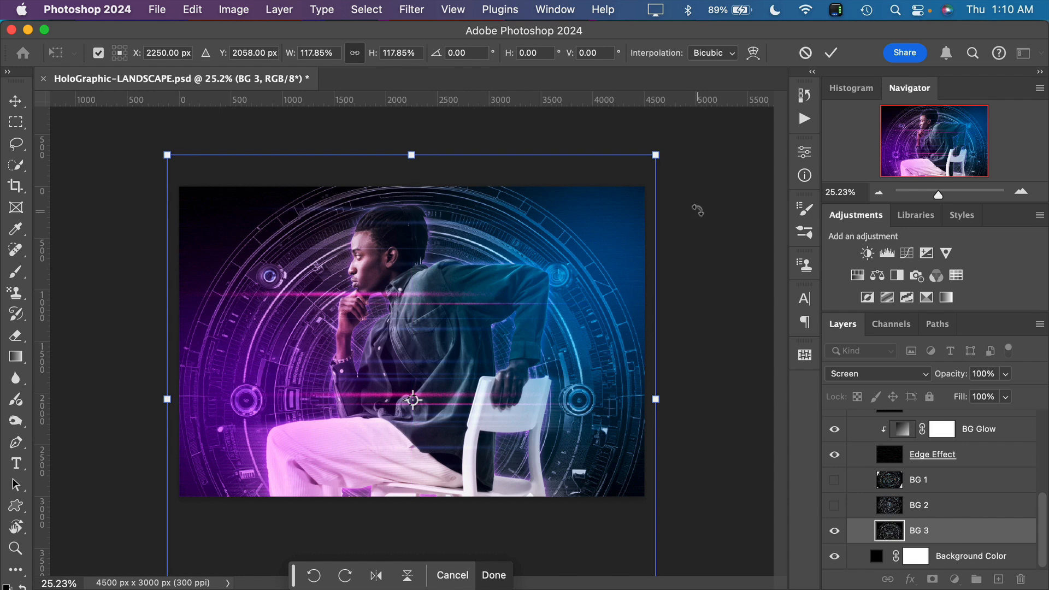
left_click(828, 53)
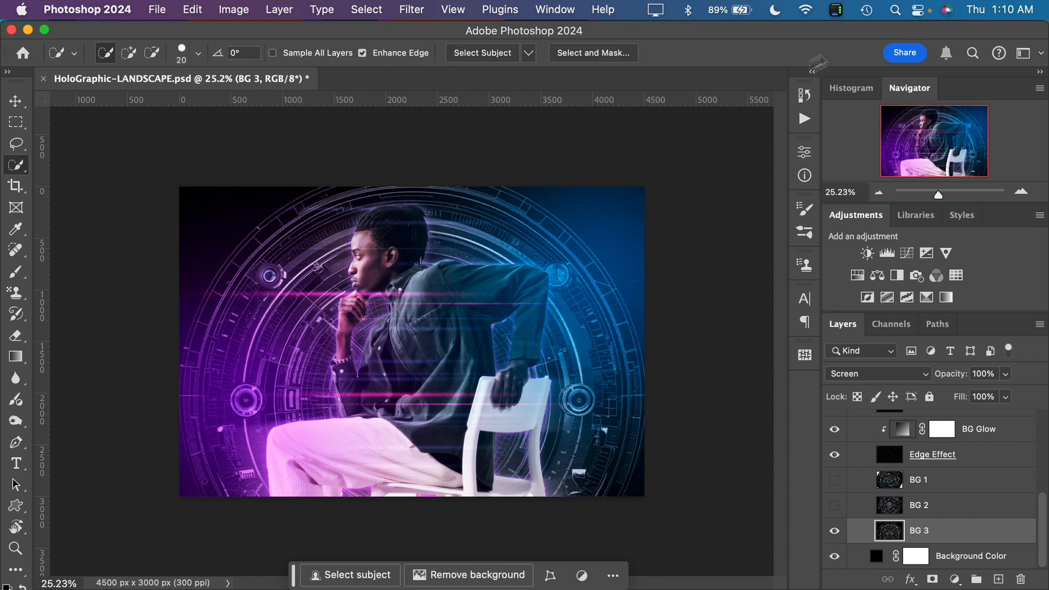
Undo the BG 3 transform, redo it once to compare, and undo it again
key("super+z")
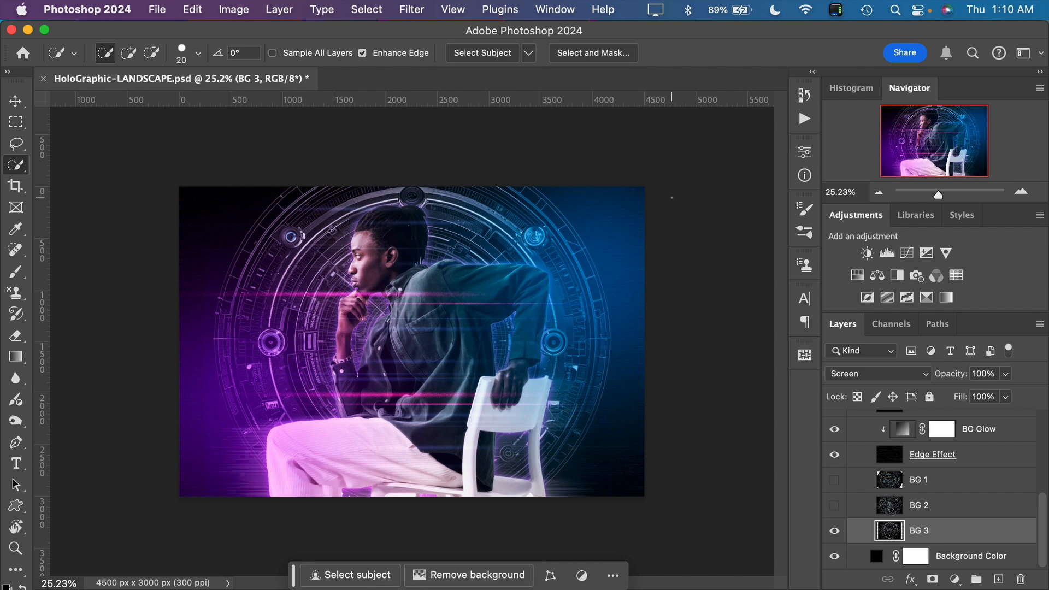
key("super+shift+z")
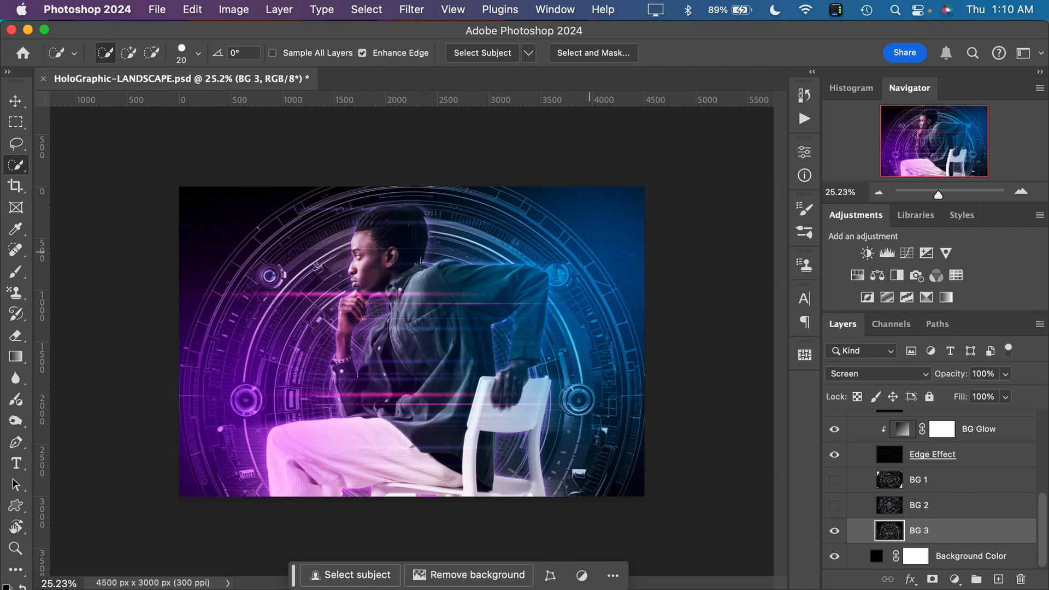
key("super+z")
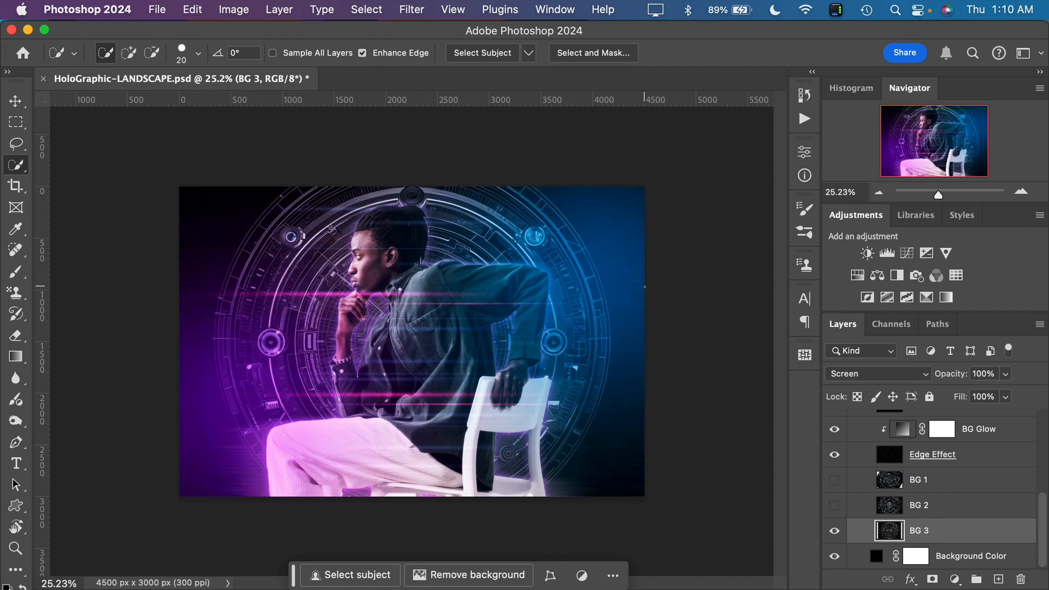